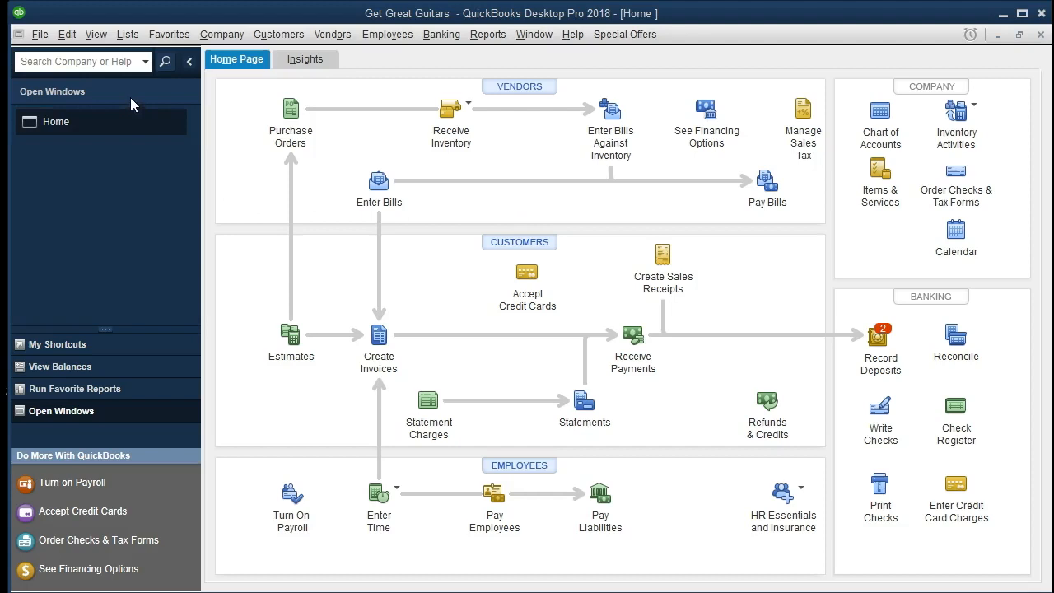
pyautogui.click(101, 34)
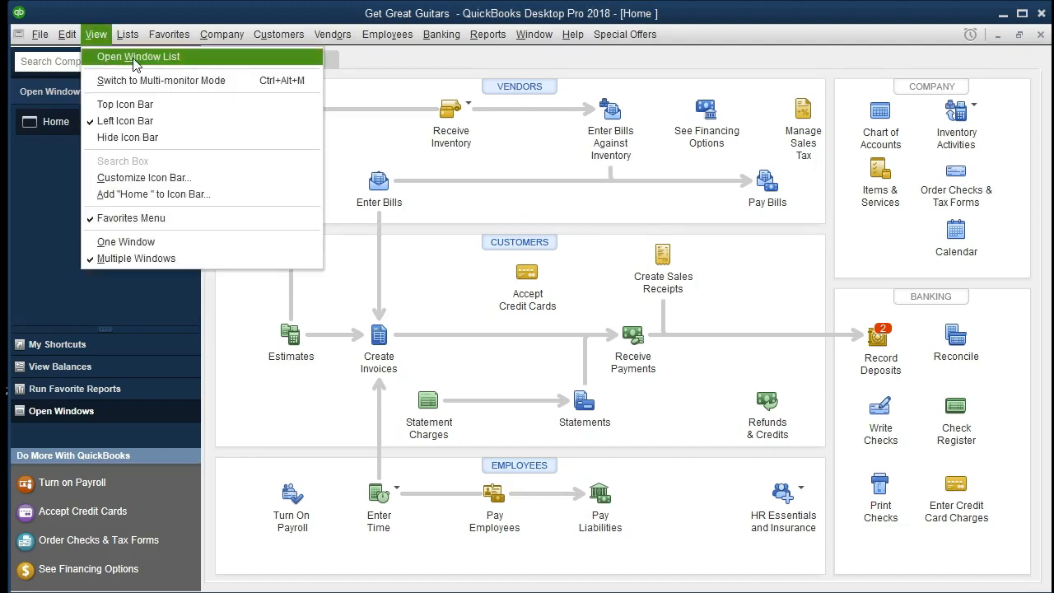
pyautogui.moveTo(219, 41)
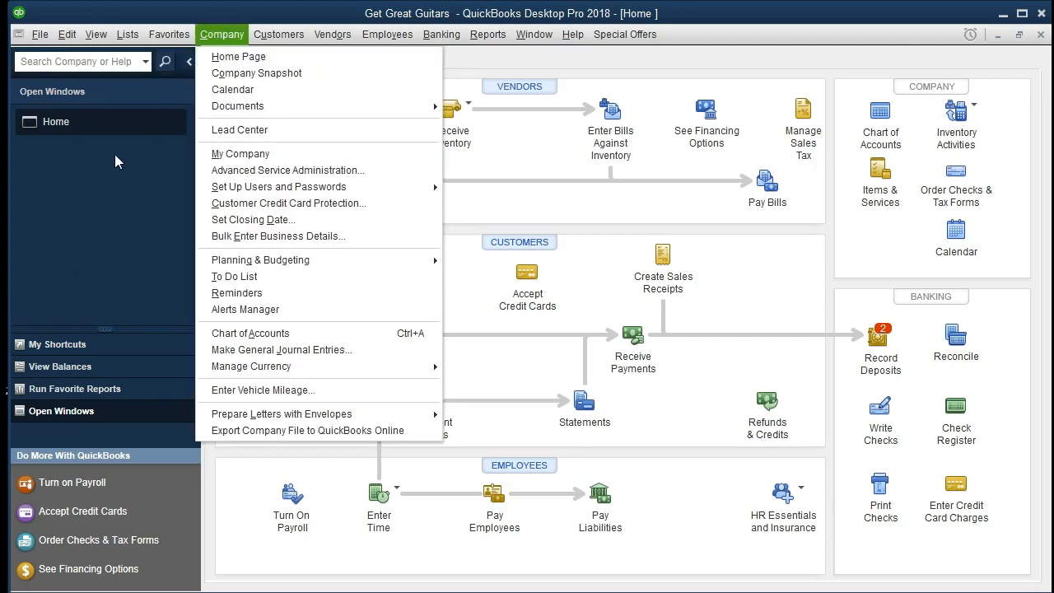
pyautogui.click(95, 173)
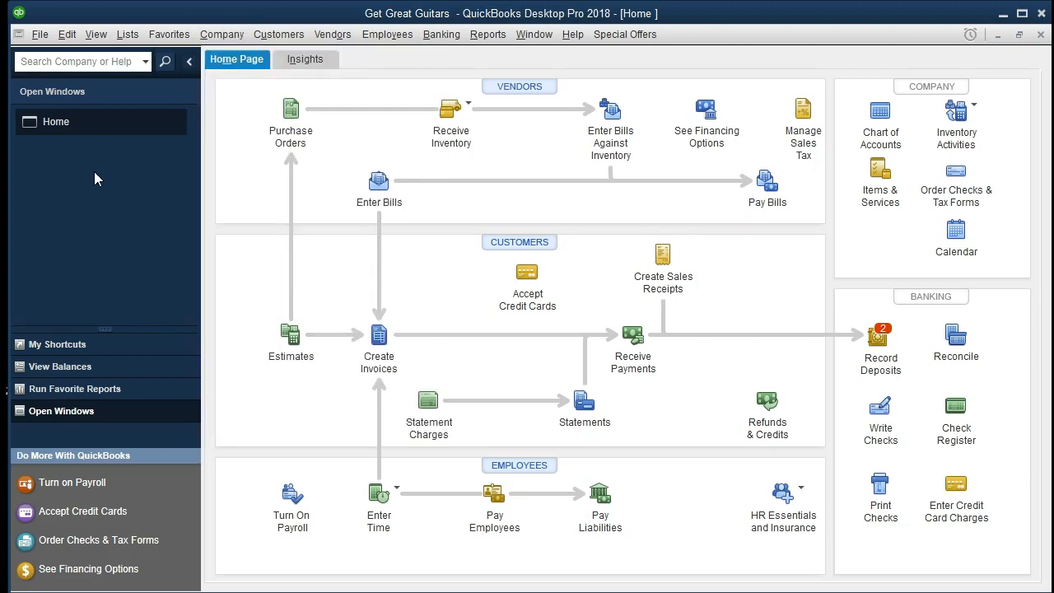
pyautogui.click(41, 37)
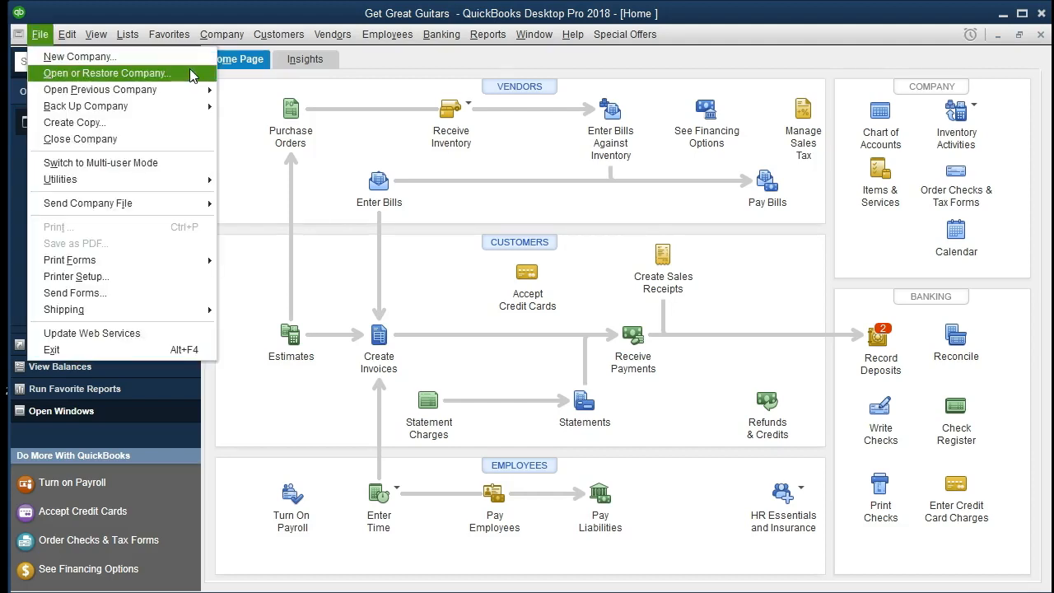
pyautogui.click(241, 131)
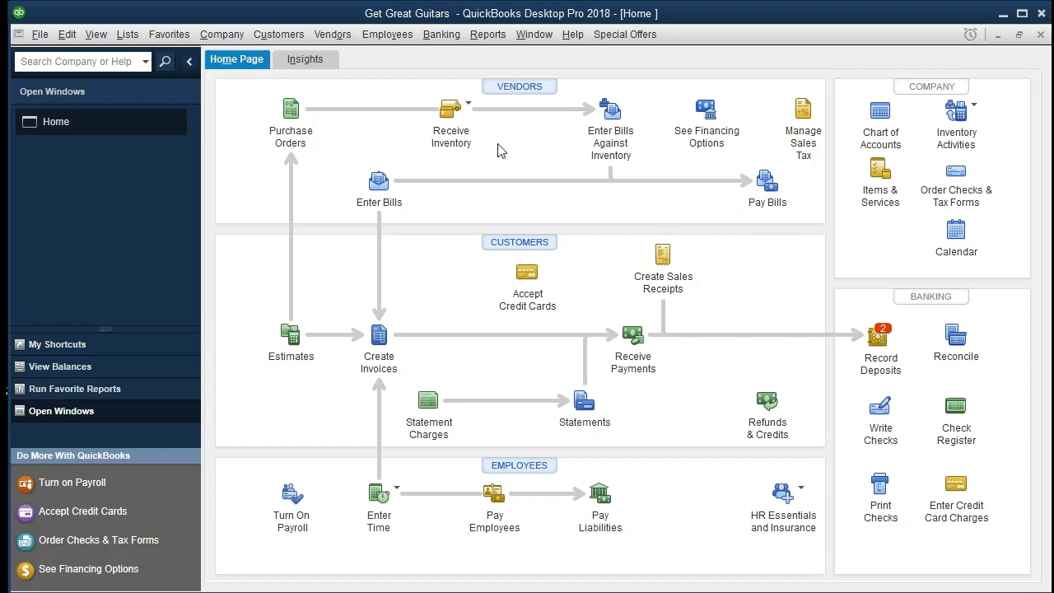
pyautogui.click(469, 114)
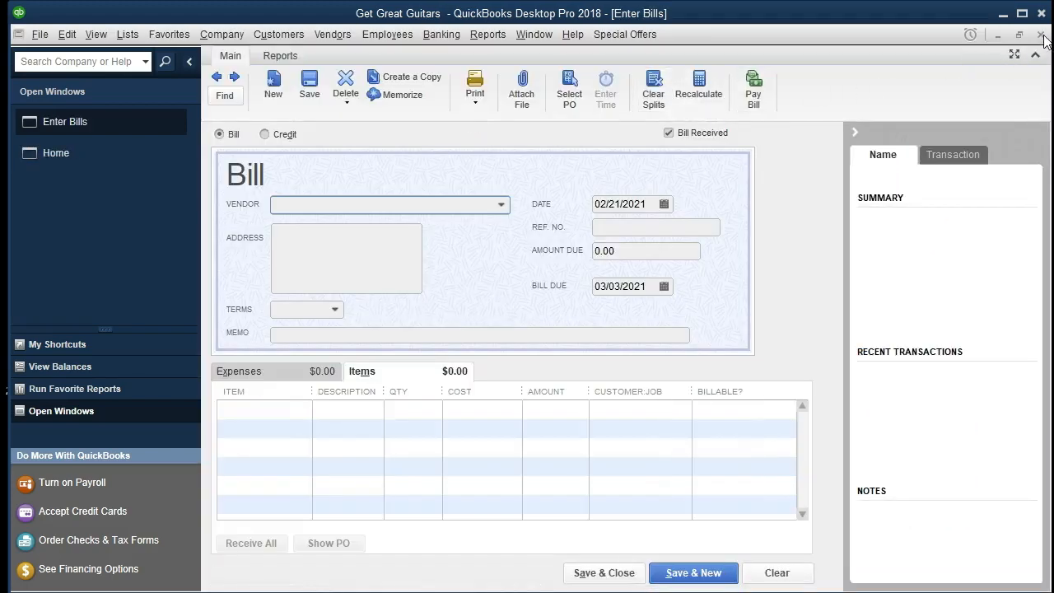
pyautogui.click(1041, 34)
pyautogui.click(472, 113)
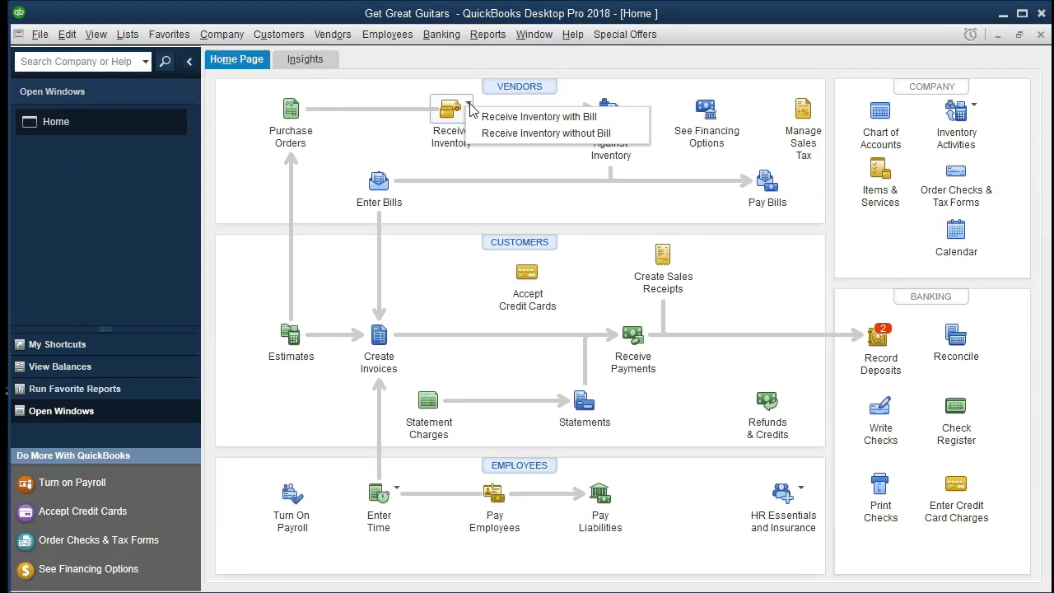
pyautogui.click(462, 180)
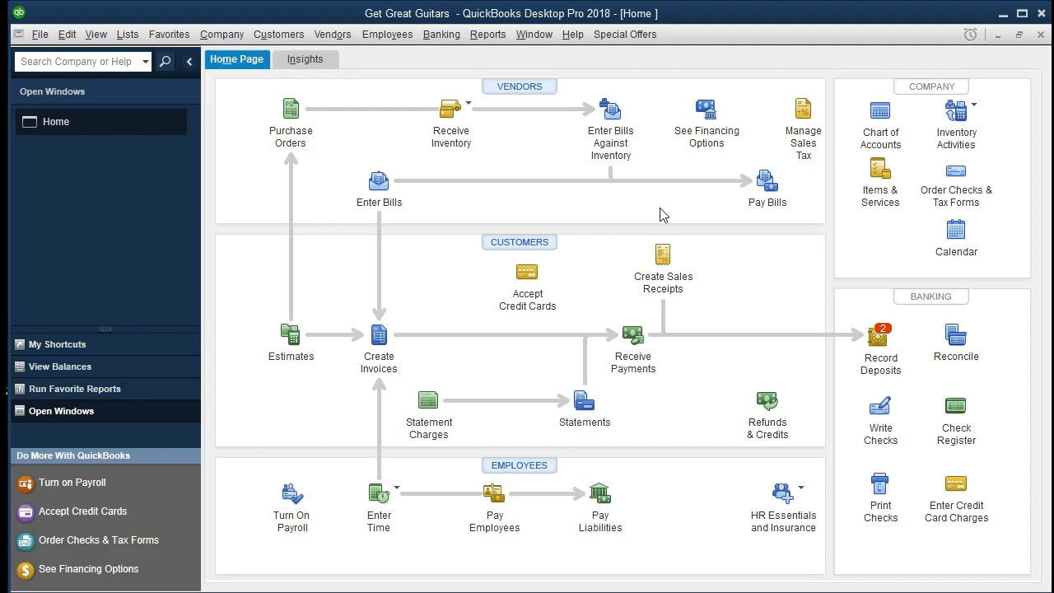
# Open the bill payment form and select the Fender bill of 168.00 for payment.
pyautogui.click(764, 192)
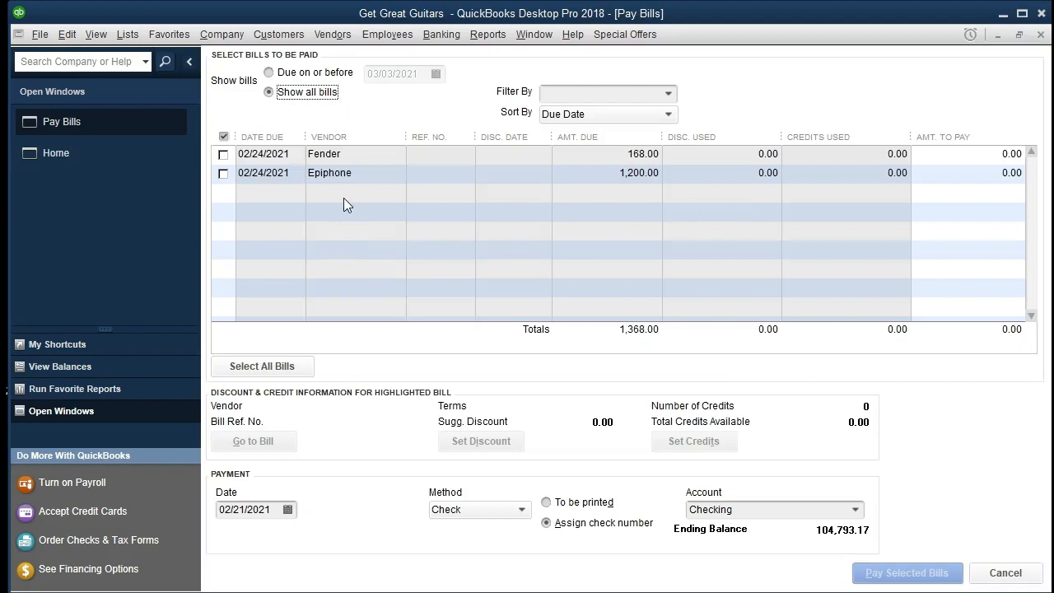
pyautogui.press('Tab')
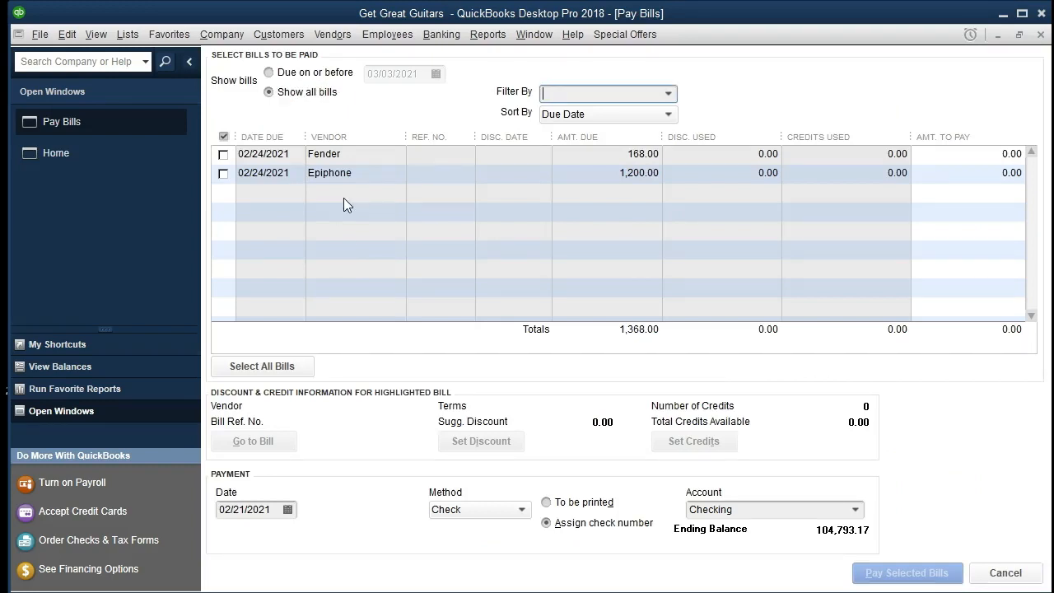
pyautogui.press('Tab')
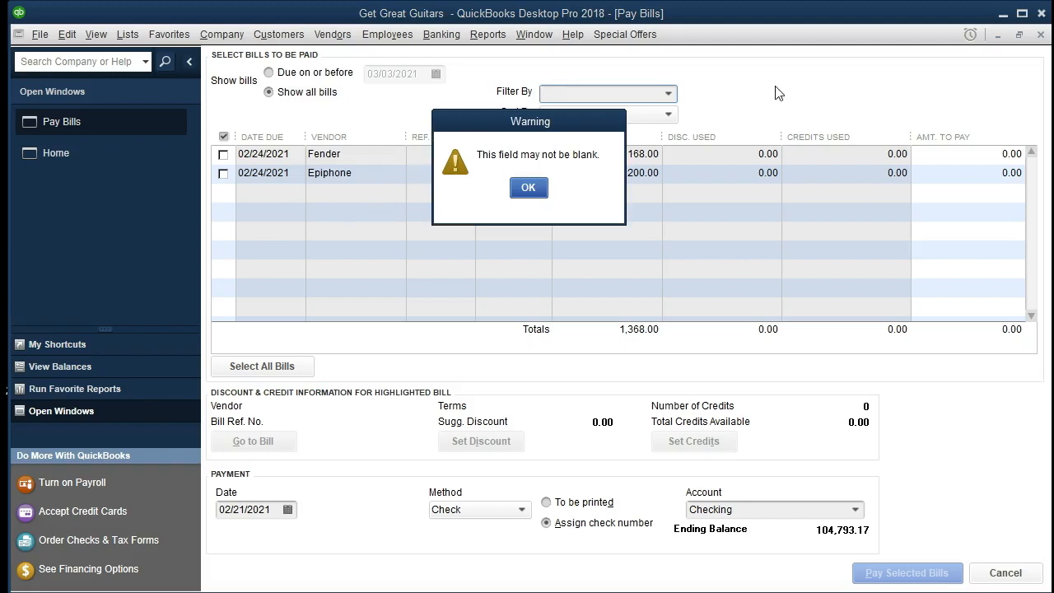
pyautogui.click(527, 188)
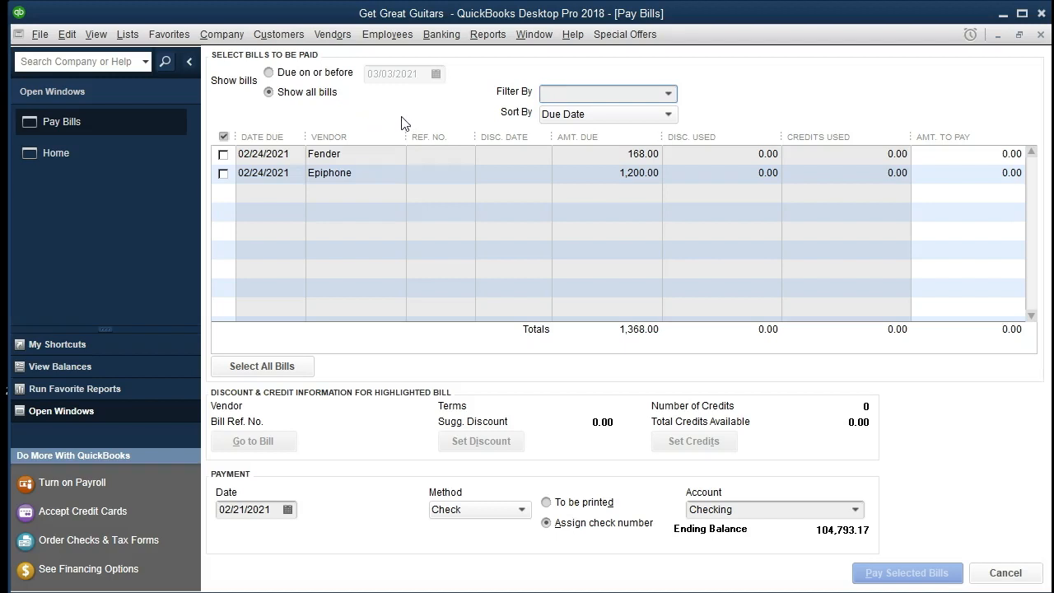
pyautogui.click(222, 154)
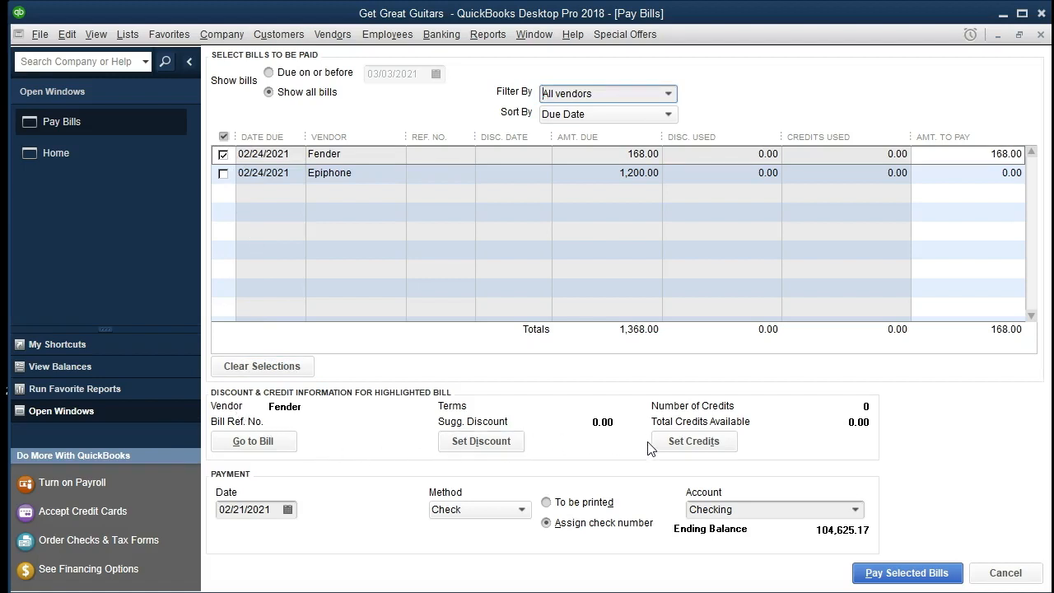
pyautogui.click(268, 508)
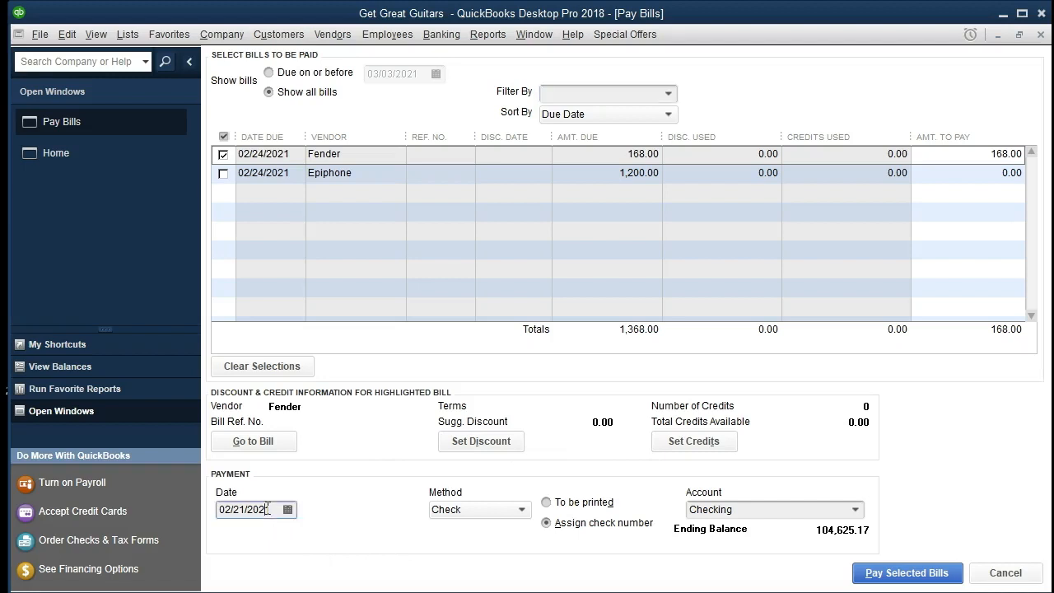
pyautogui.click(355, 494)
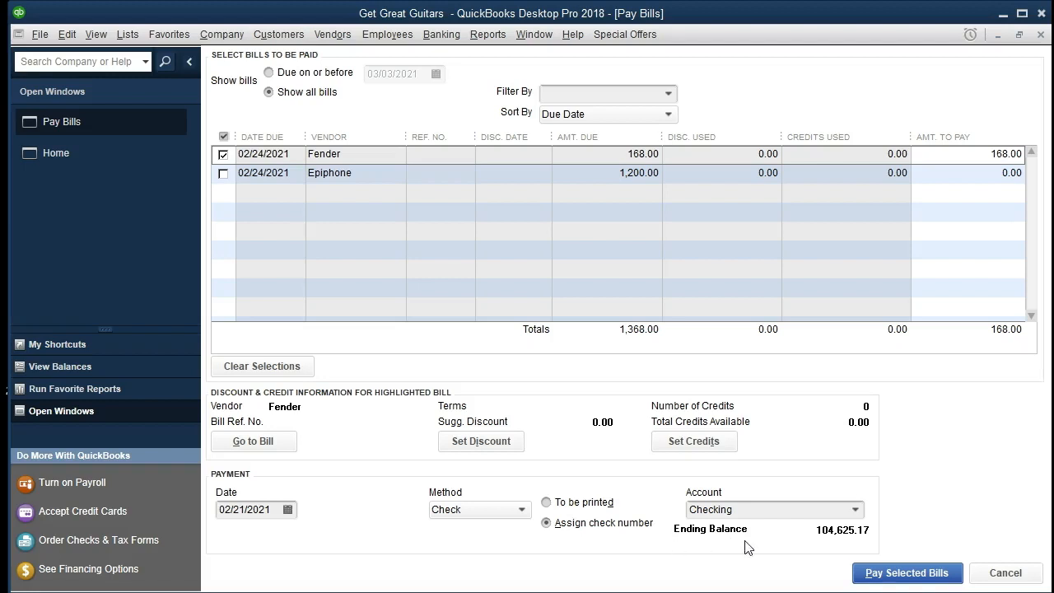
# Pay the selected Fender bill from the Checking account, assigning check number 1015.
pyautogui.click(881, 574)
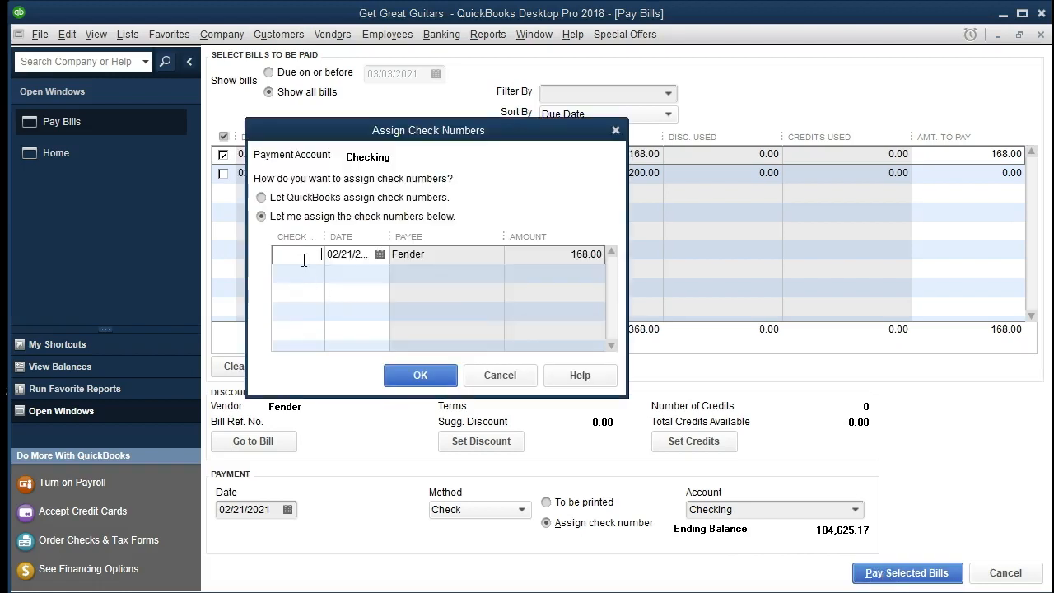
pyautogui.write('1015')
pyautogui.press('Tab')
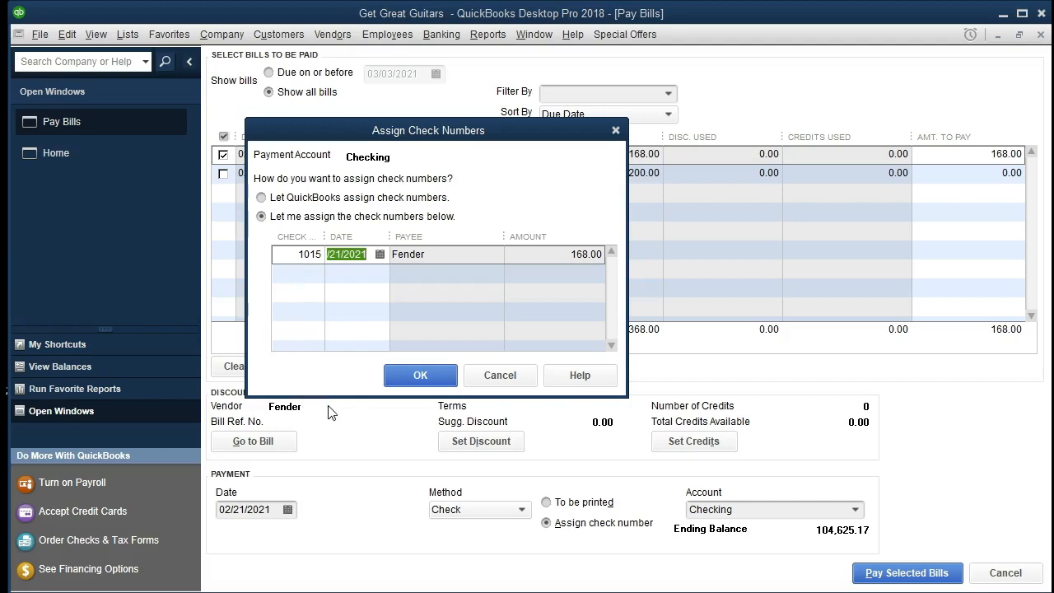
pyautogui.click(416, 376)
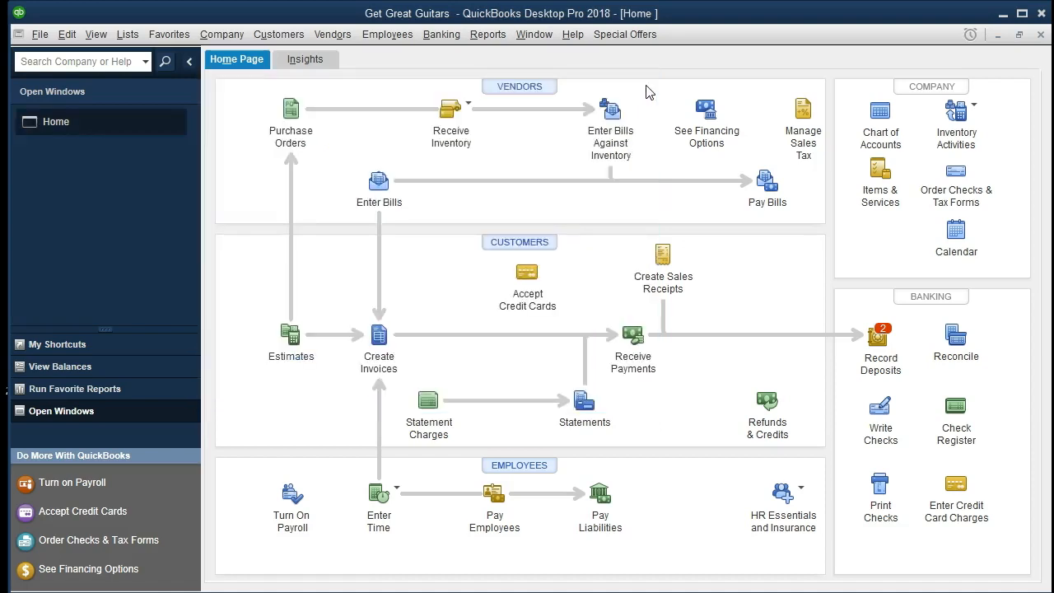
# Run the standard Balance Sheet report.
pyautogui.click(499, 38)
pyautogui.moveTo(527, 162)
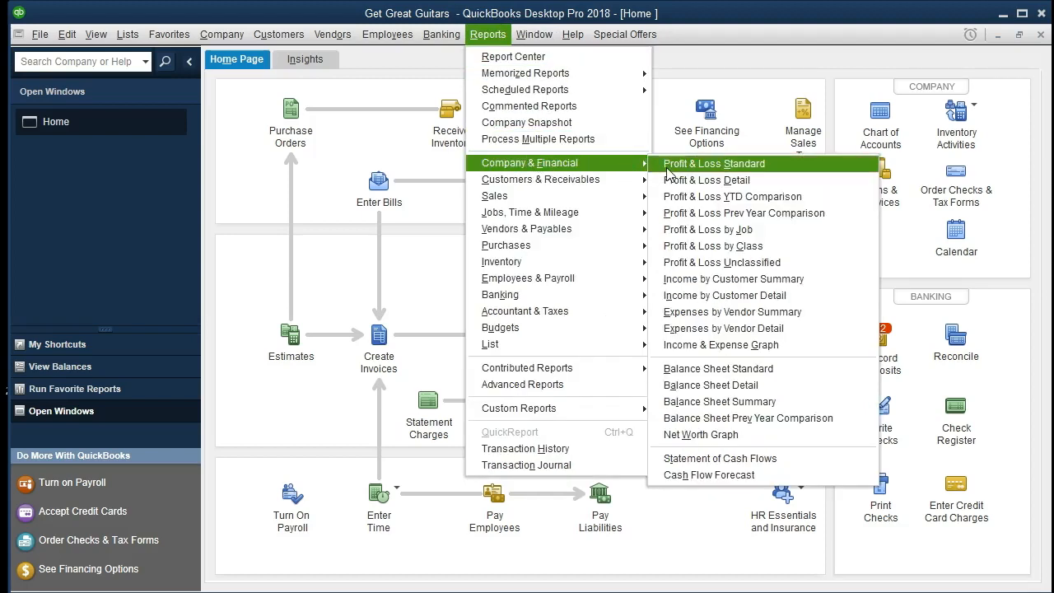
pyautogui.click(796, 373)
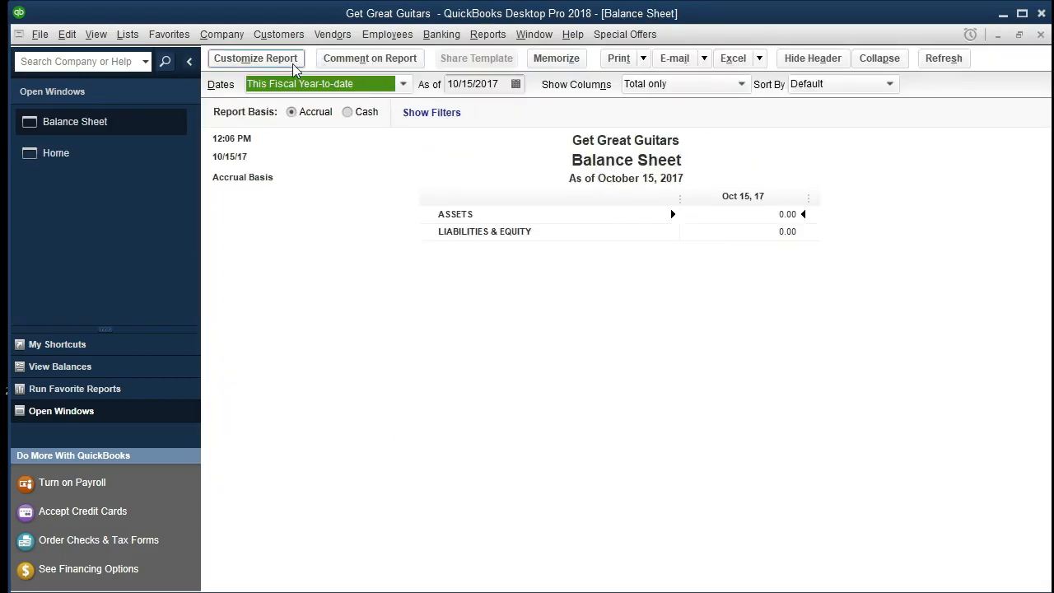
# Customize the Balance Sheet's date range to run from 01/01/2021 to 12/31/2021.
pyautogui.click(256, 59)
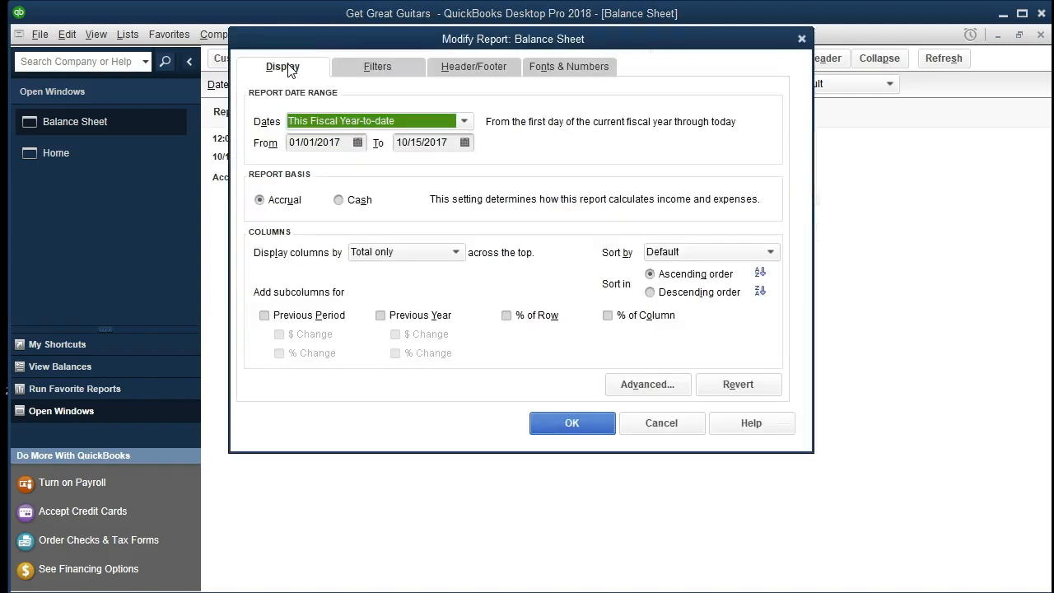
pyautogui.press('Tab')
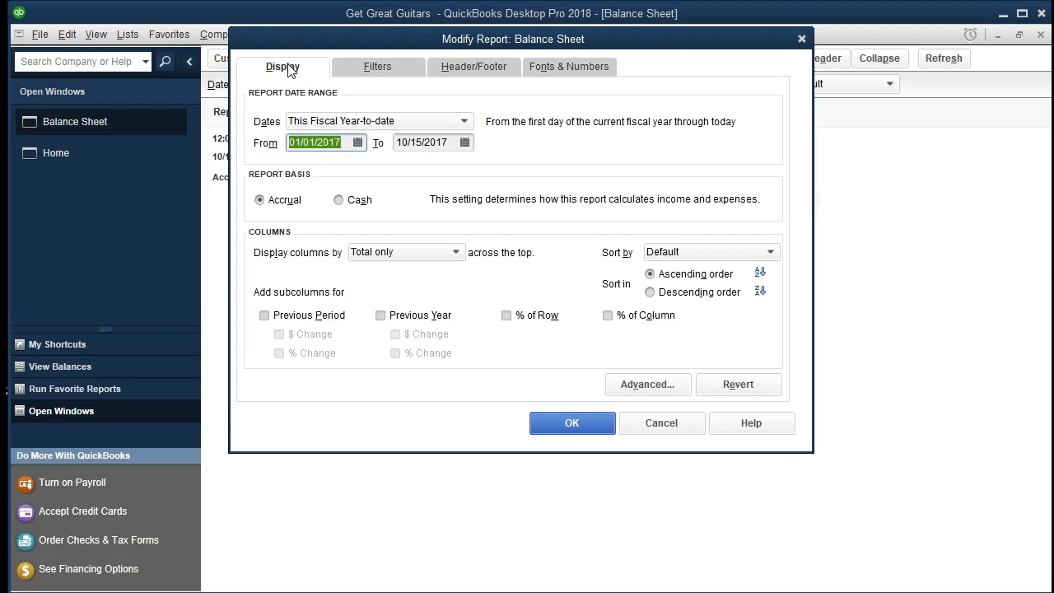
pyautogui.write('01012021')
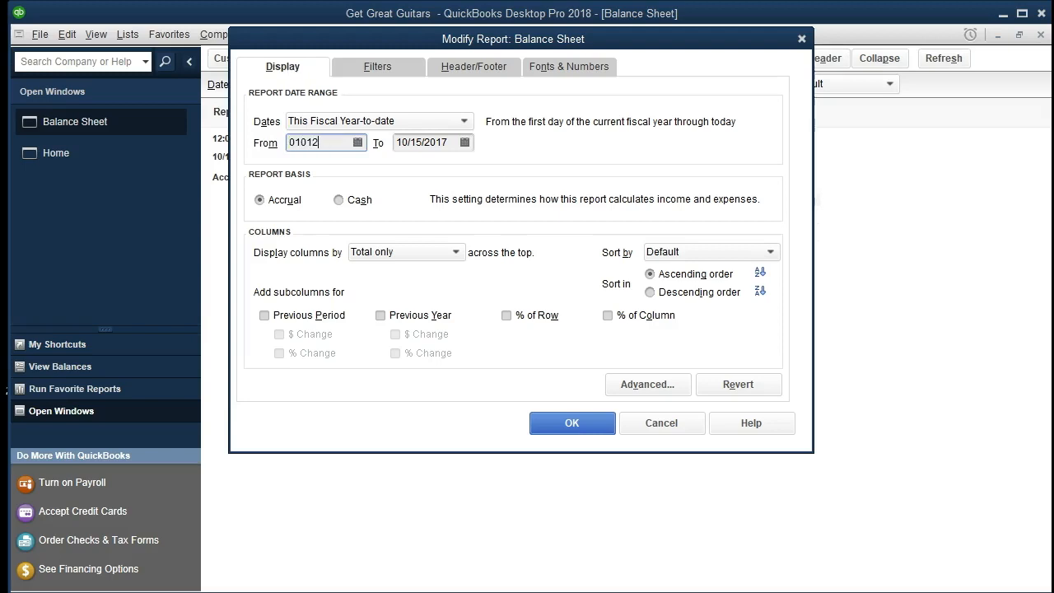
pyautogui.press('Tab')
pyautogui.write('12312021')
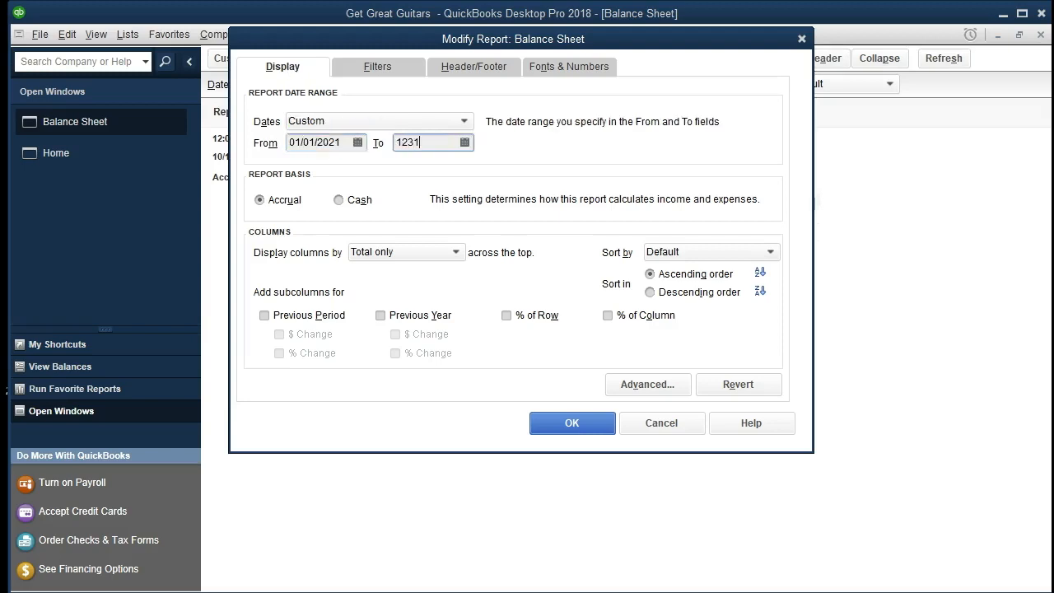
pyautogui.press('Tab')
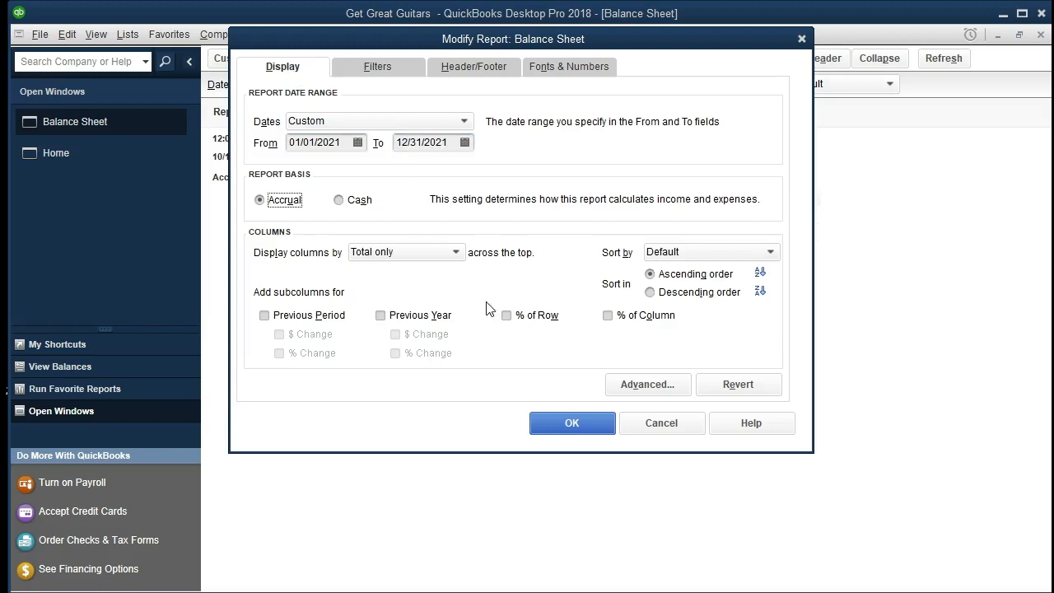
pyautogui.click(547, 424)
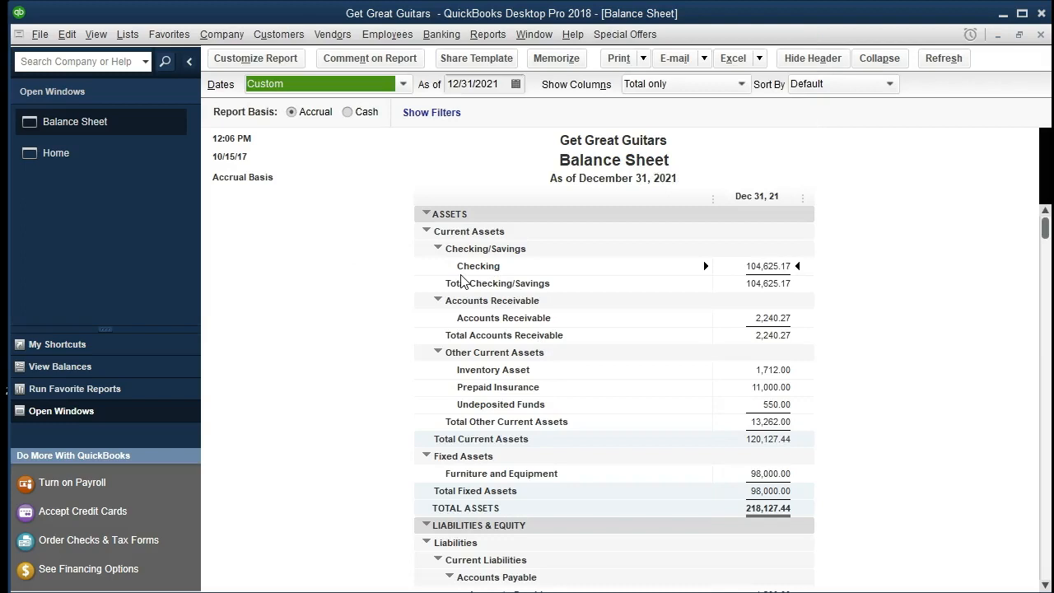
# Drill down from the Checking balance to the Fender bill payment check, review it, and return to the Balance Sheet.
pyautogui.doubleClick(737, 266)
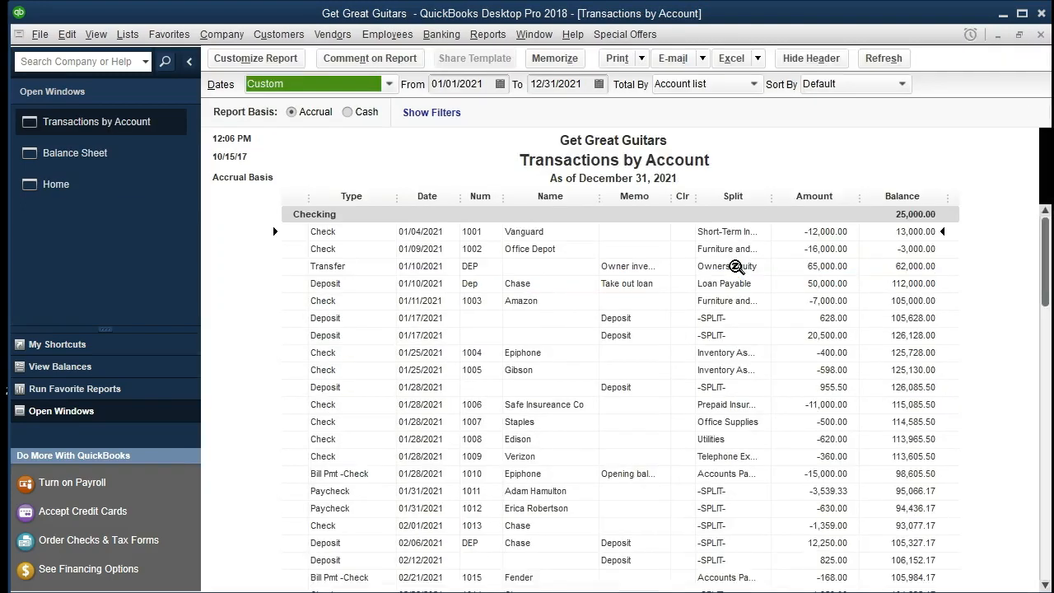
pyautogui.scroll(-1, 737, 266)
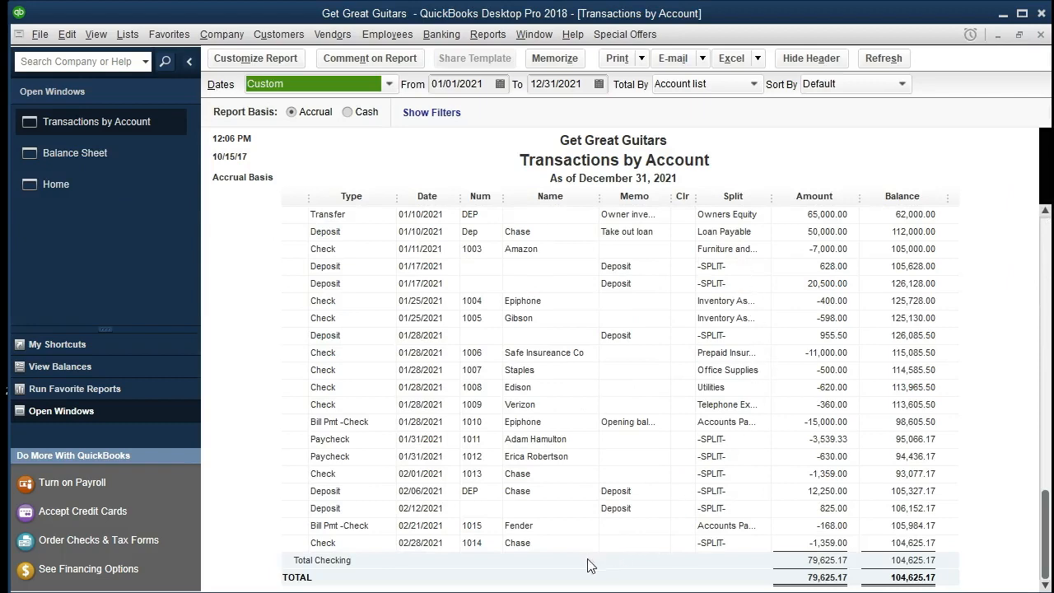
pyautogui.click(797, 545)
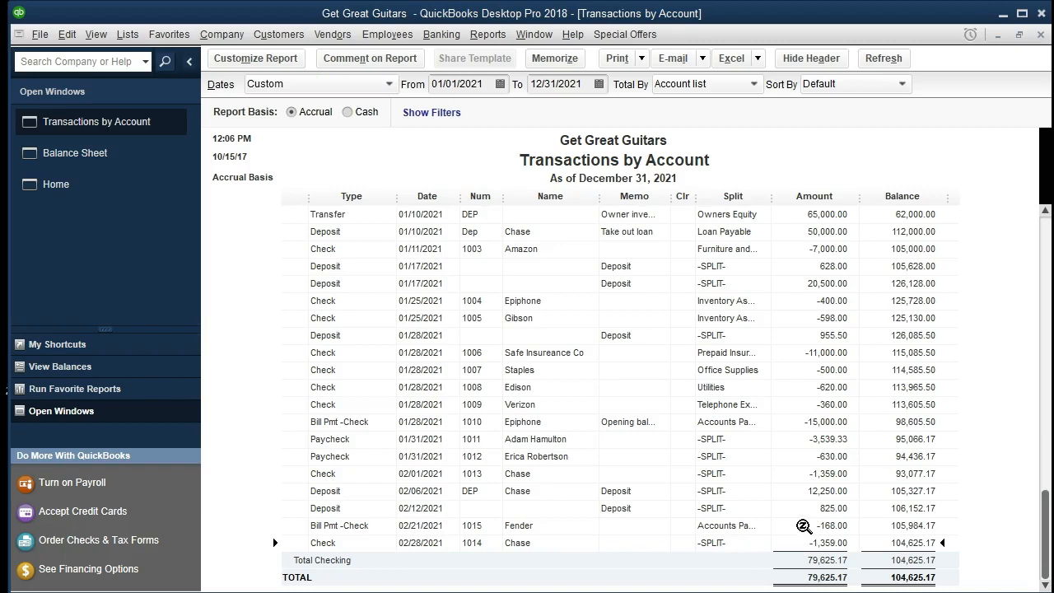
pyautogui.keyDown('shift'); pyautogui.click(840, 528); pyautogui.keyUp('shift')
pyautogui.doubleClick(791, 528)
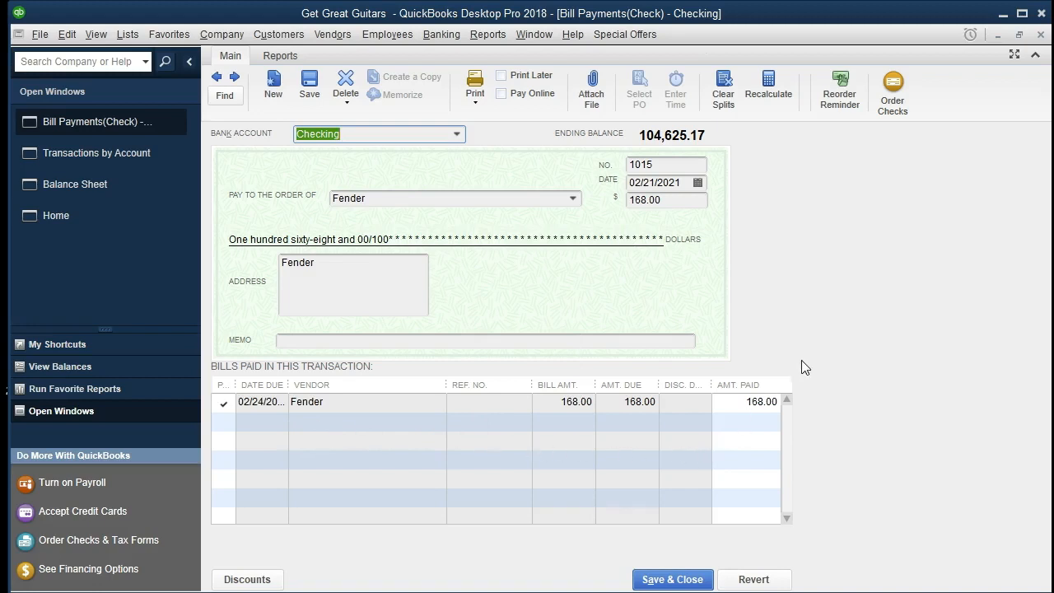
pyautogui.click(1041, 35)
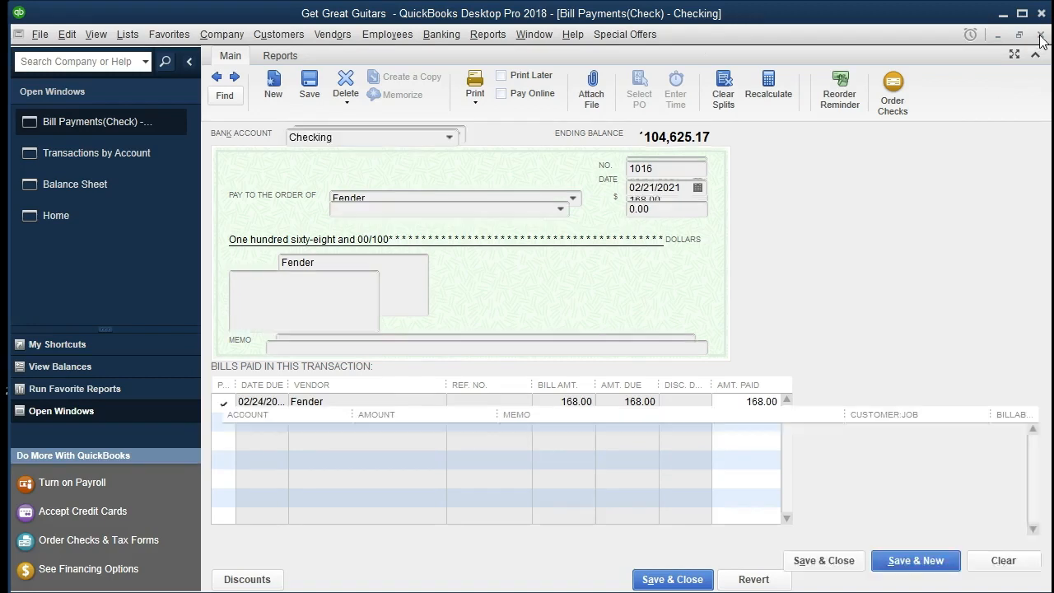
pyautogui.click(1041, 36)
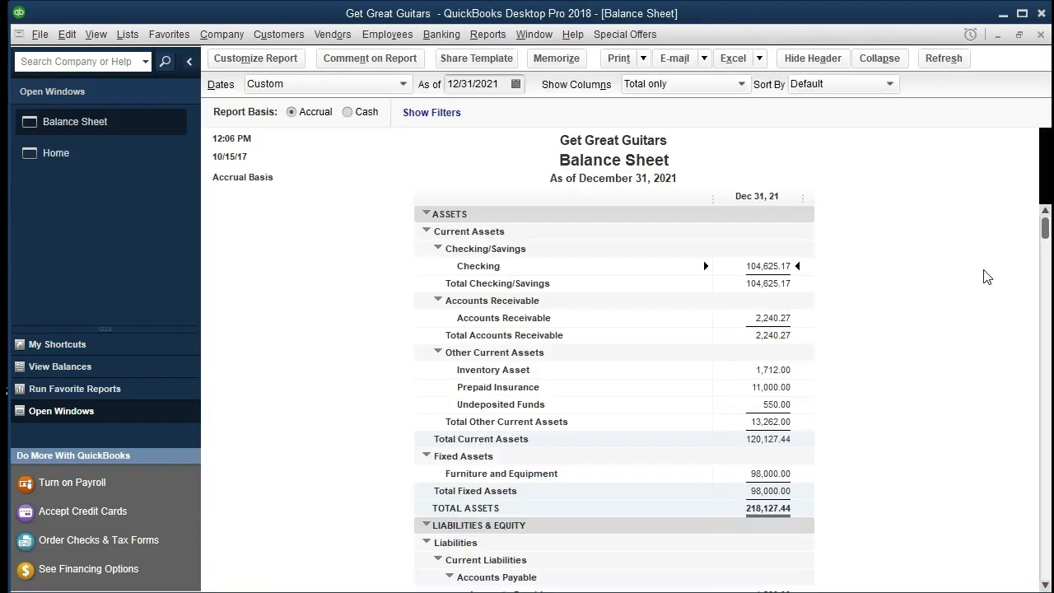
# Drill down into the Accounts Payable balance on the Balance Sheet to examine its transactions.
pyautogui.scroll(-3, 952, 369)
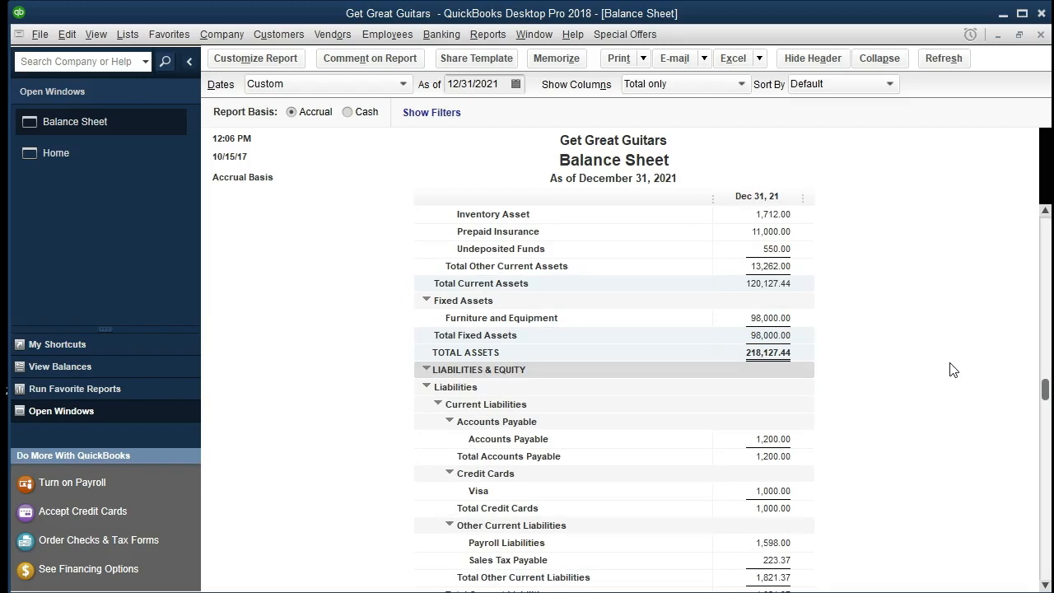
pyautogui.scroll(-1, 951, 372)
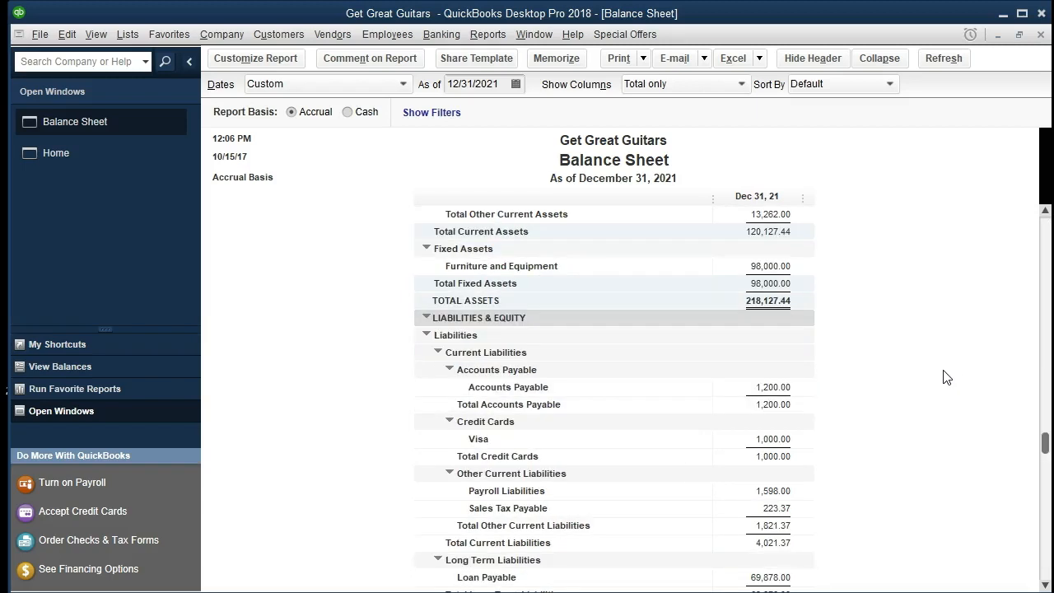
pyautogui.doubleClick(772, 387)
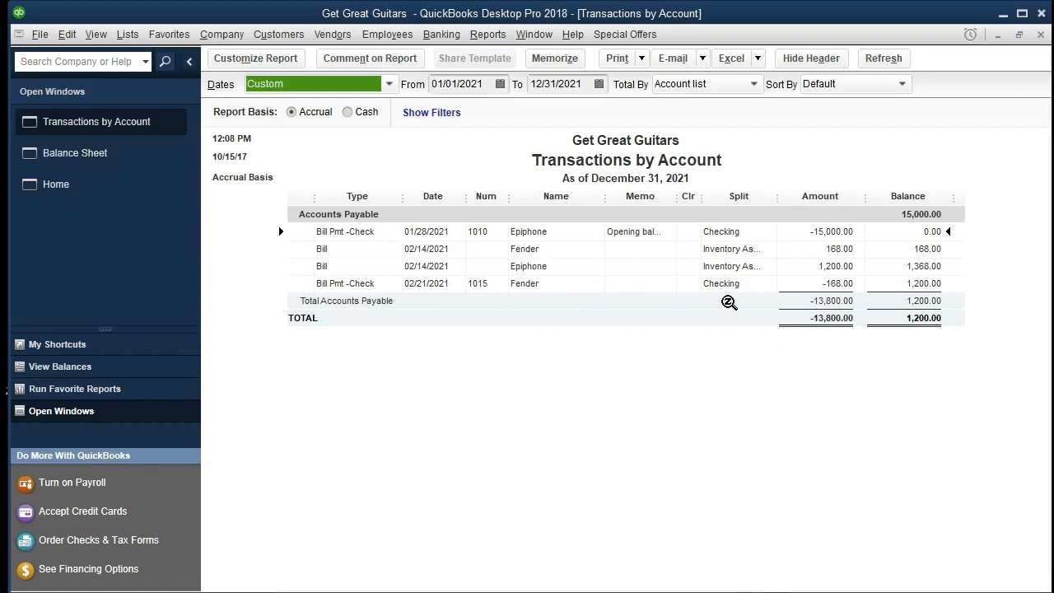
# Review the Fender bill payment check from the Accounts Payable transactions and return to the Balance Sheet.
pyautogui.doubleClick(793, 282)
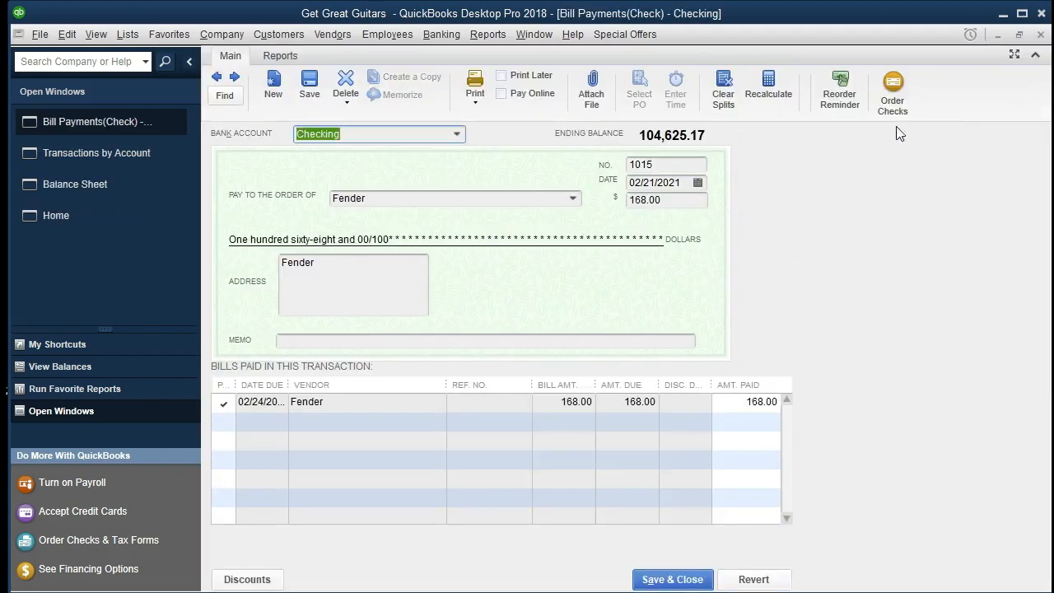
pyautogui.click(1039, 35)
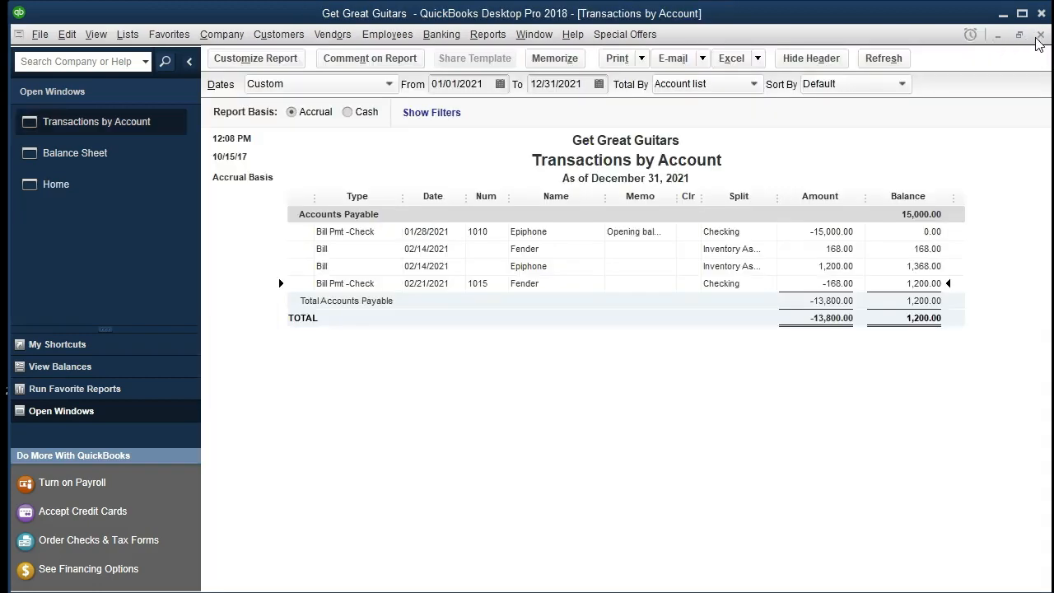
pyautogui.click(1040, 35)
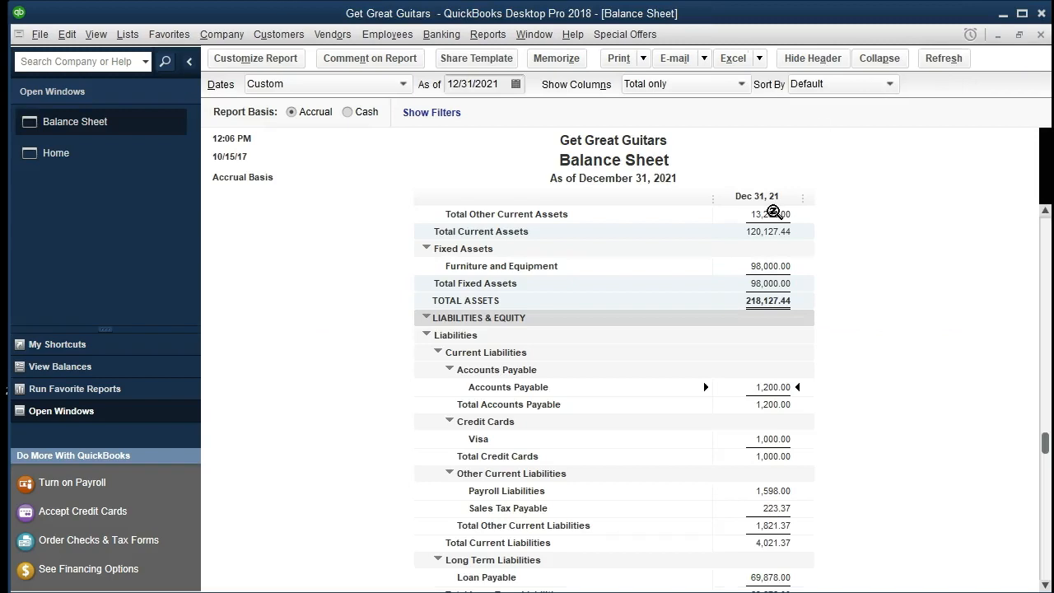
# Run the Vendor Balance Detail report to examine the bills and payments for each vendor.
pyautogui.click(498, 40)
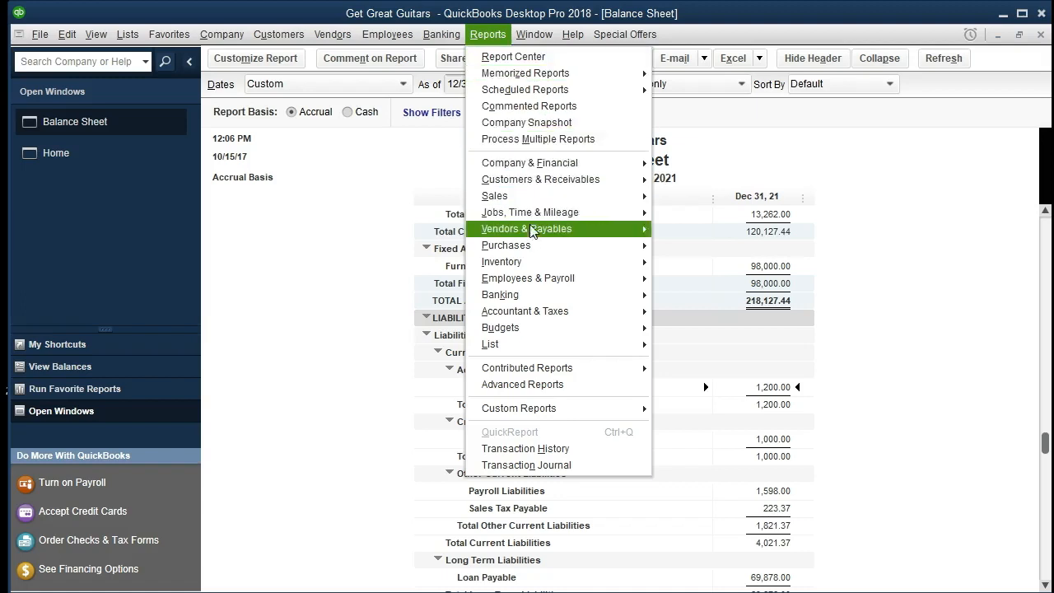
pyautogui.moveTo(532, 231)
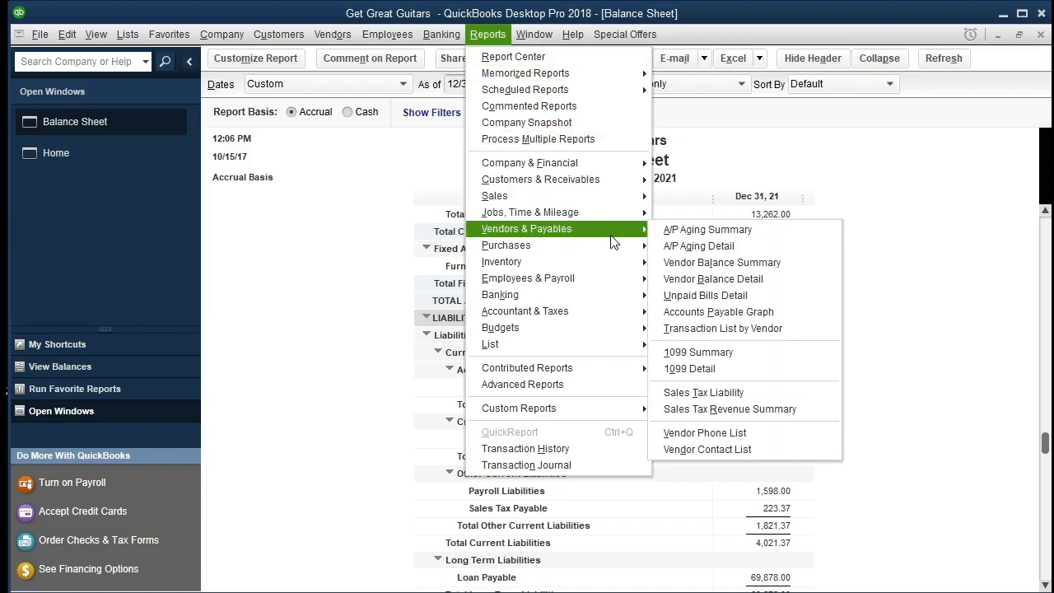
pyautogui.click(774, 279)
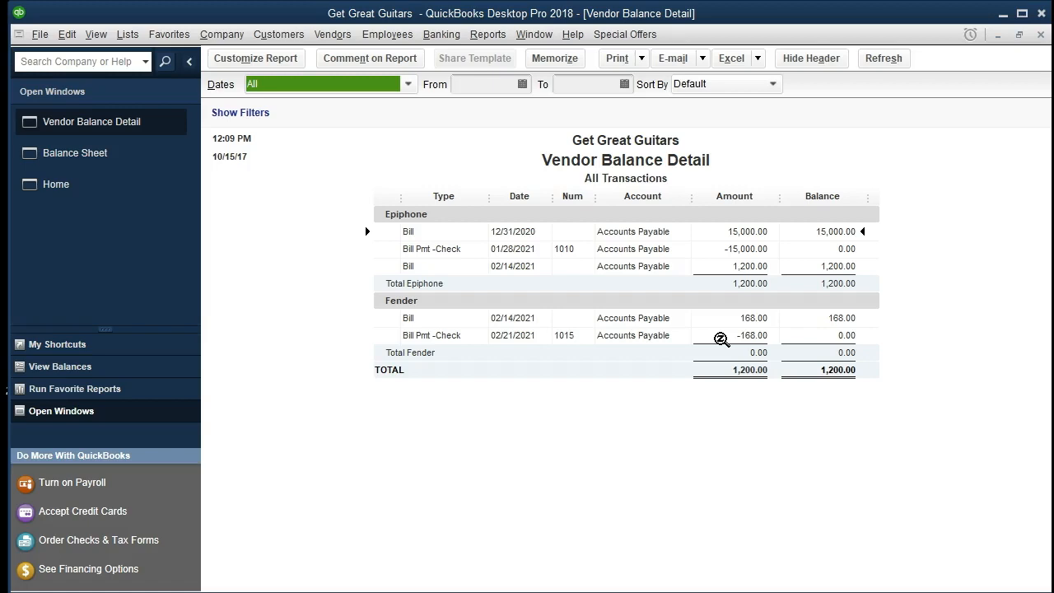
# Review Fender's bill payment check from the Vendor Balance Detail report and return to the Balance Sheet.
pyautogui.doubleClick(721, 339)
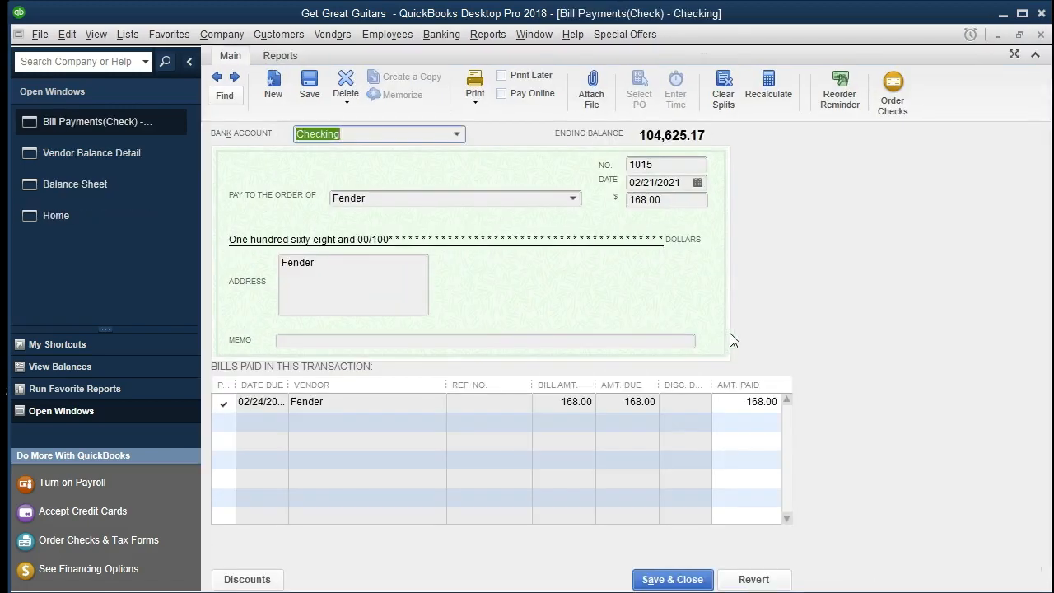
pyautogui.click(1040, 35)
pyautogui.click(1041, 34)
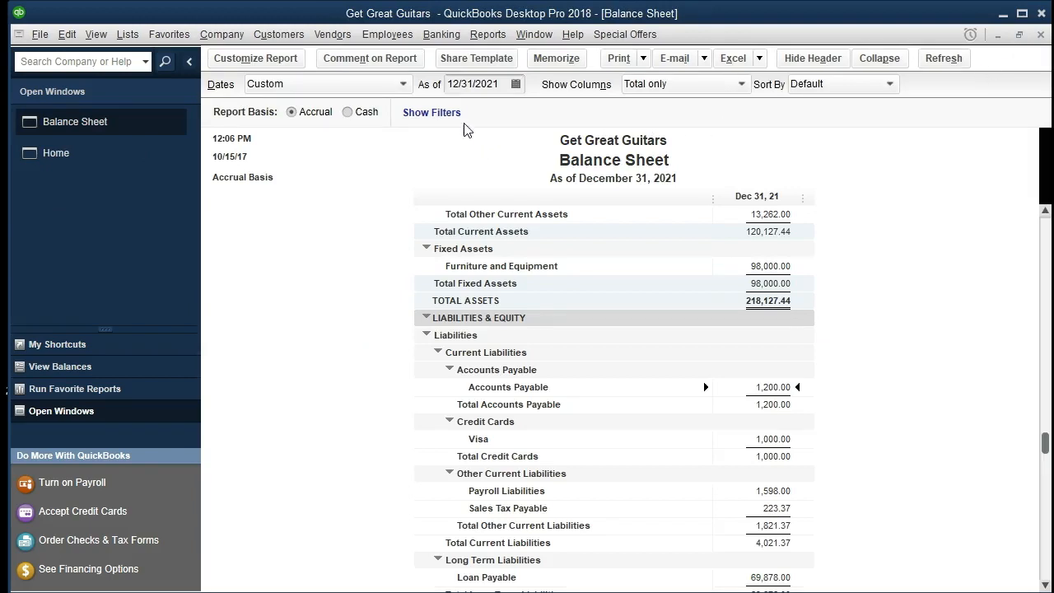
# Open the register for the Checking account.
pyautogui.click(447, 37)
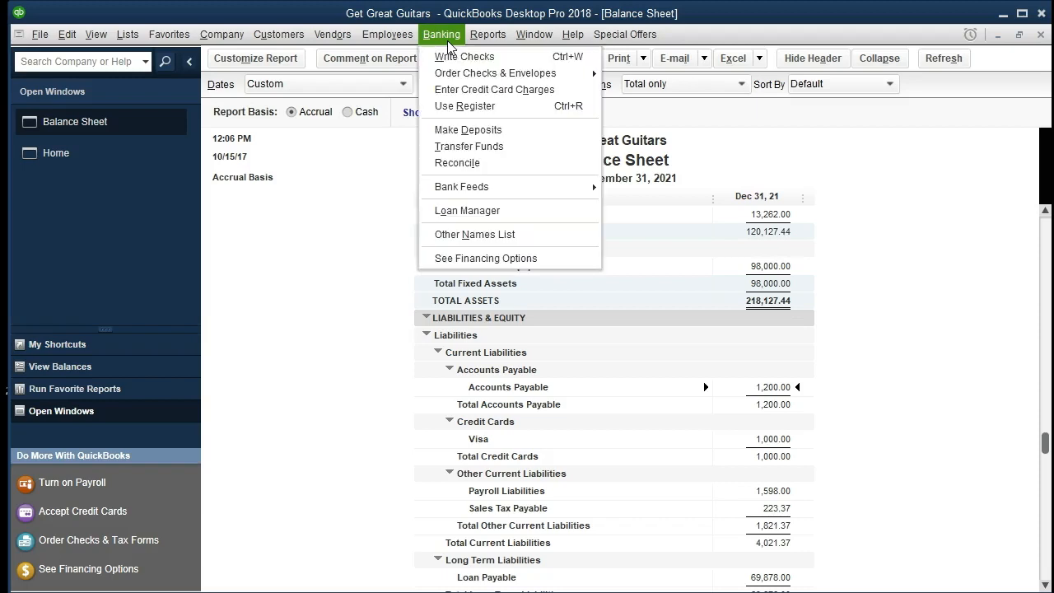
pyautogui.click(520, 114)
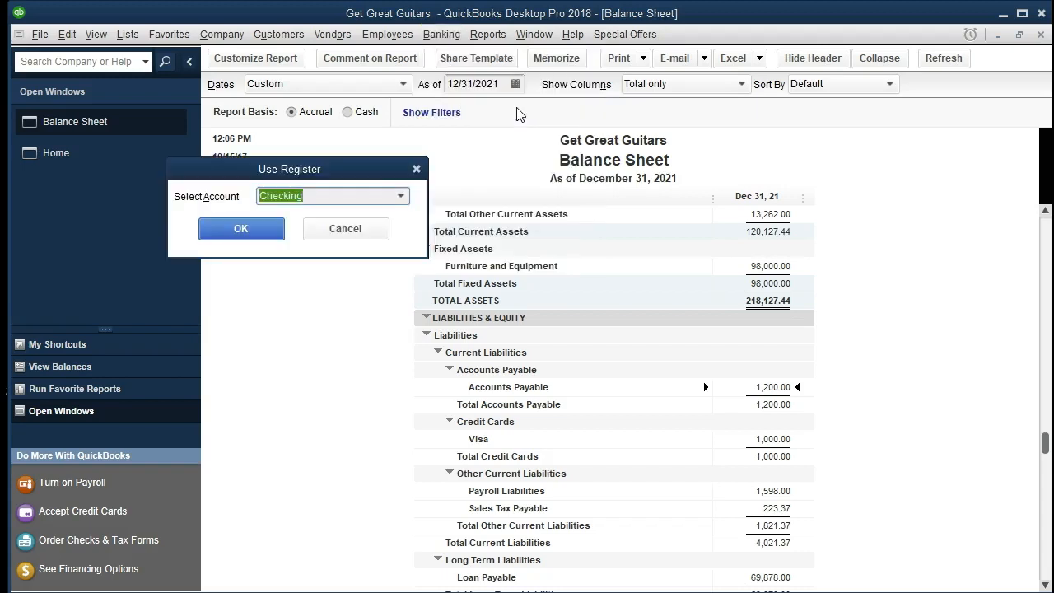
pyautogui.click(402, 196)
pyautogui.click(402, 196)
pyautogui.click(279, 234)
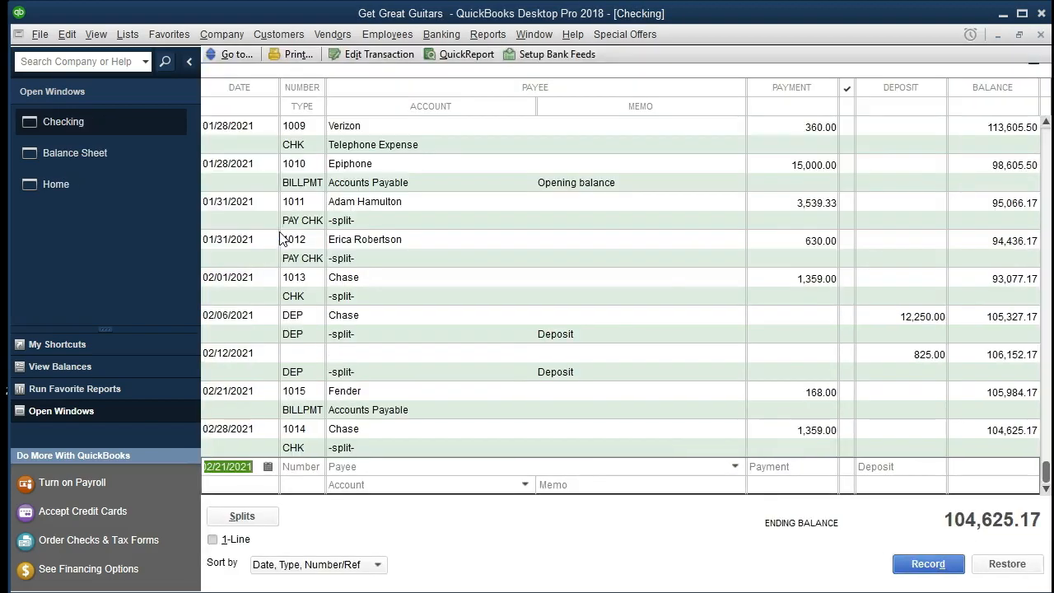
# Open the Fender bill payment check number 1015 from the Checking register, review it, and return to the register.
pyautogui.click(317, 399)
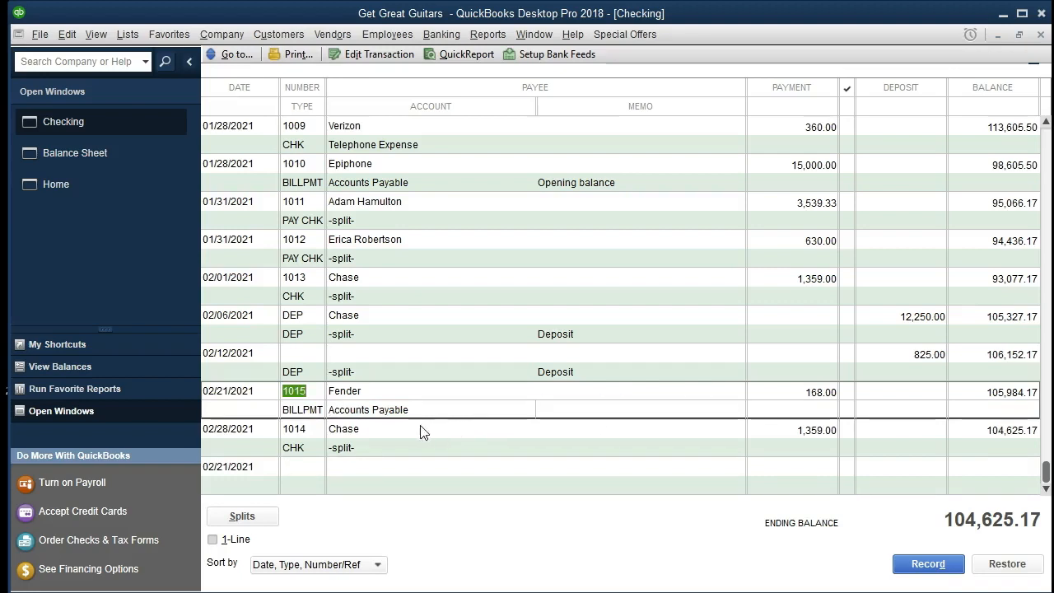
pyautogui.doubleClick(297, 410)
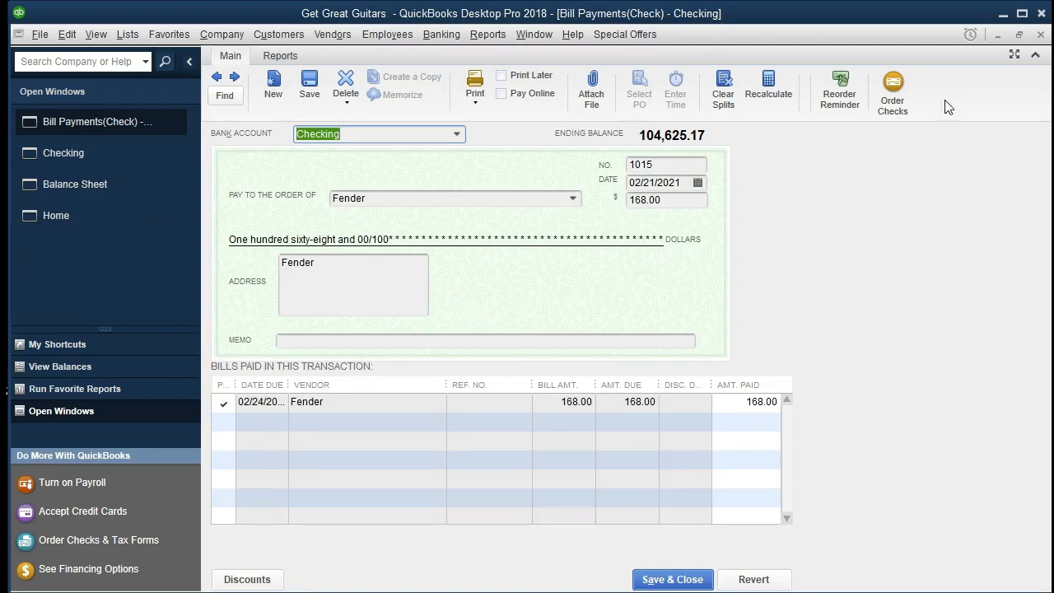
pyautogui.click(1040, 36)
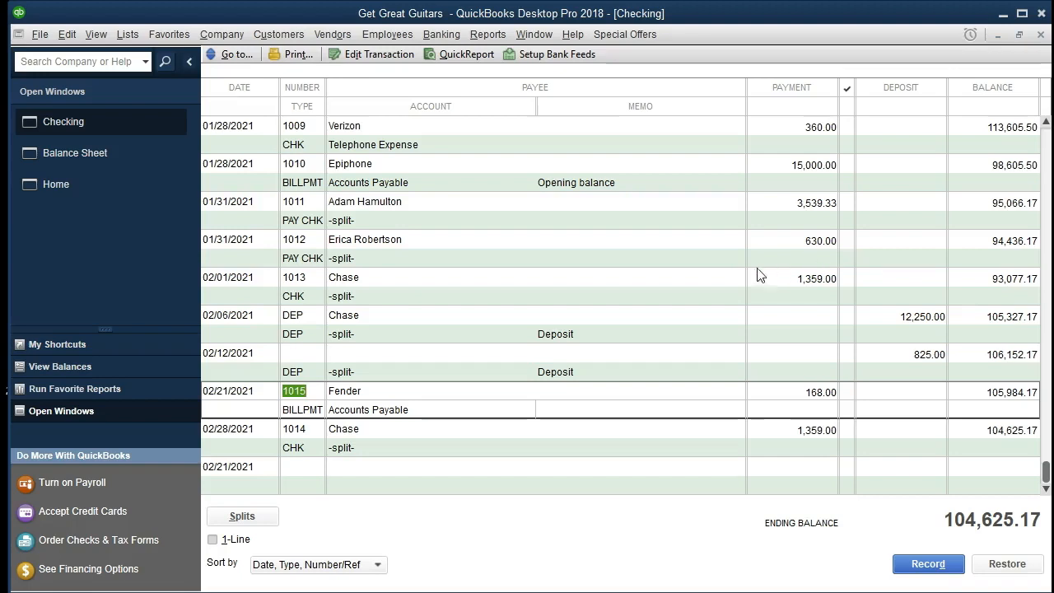
# Drill down into the Checking balance on the Balance Sheet and compare its transactions with the Checking register.
pyautogui.click(136, 157)
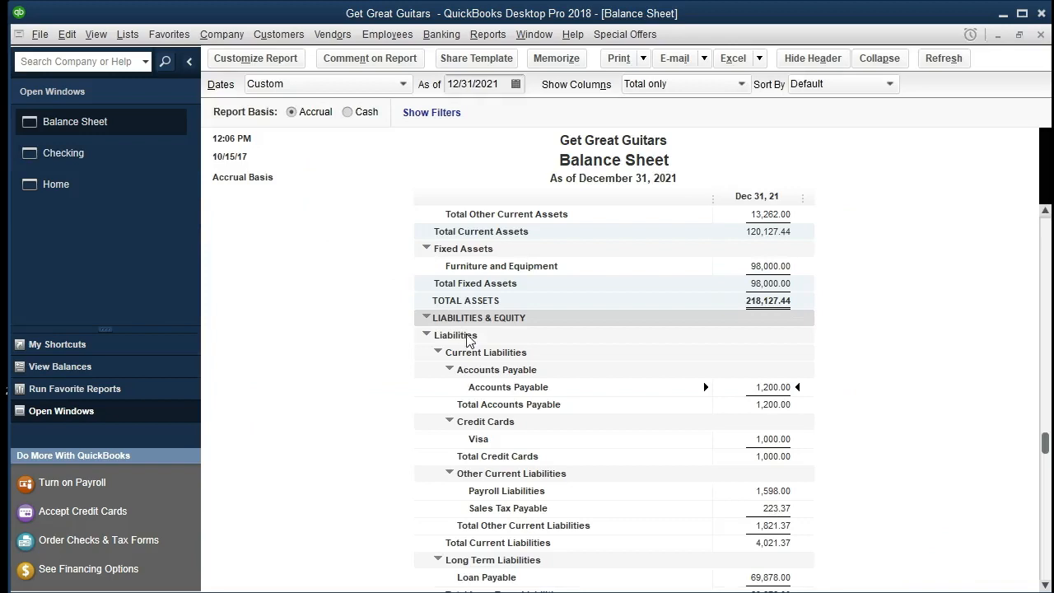
pyautogui.scroll(5, 467, 341)
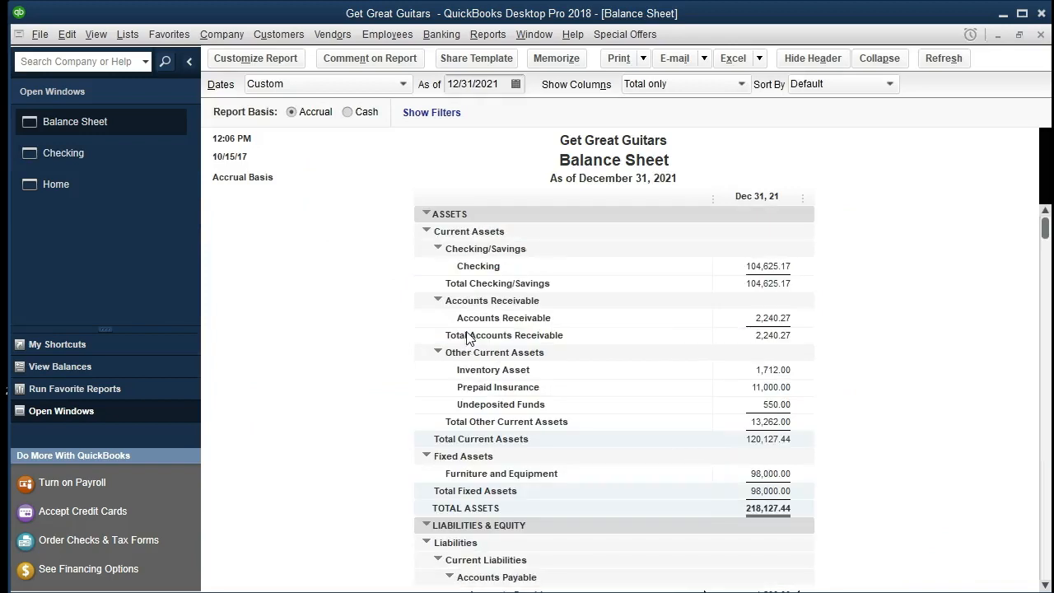
pyautogui.doubleClick(729, 265)
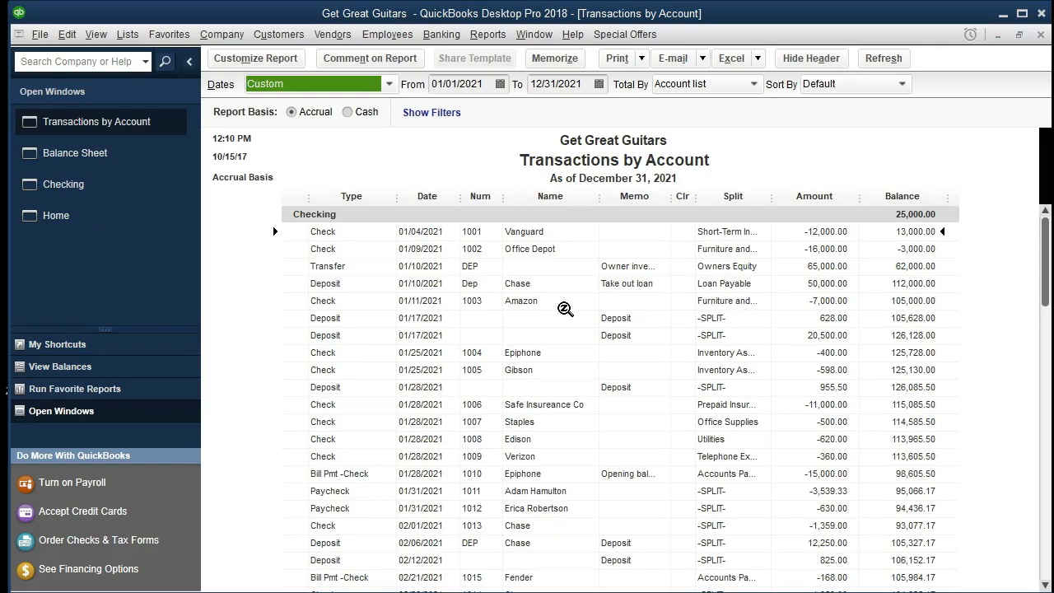
pyautogui.scroll(-1, 565, 309)
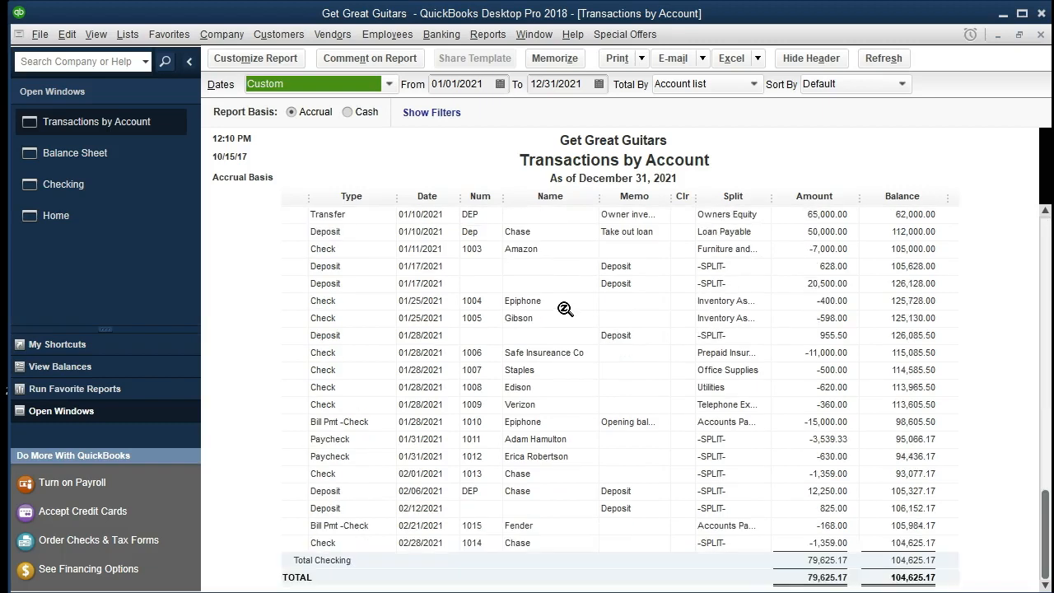
pyautogui.click(146, 186)
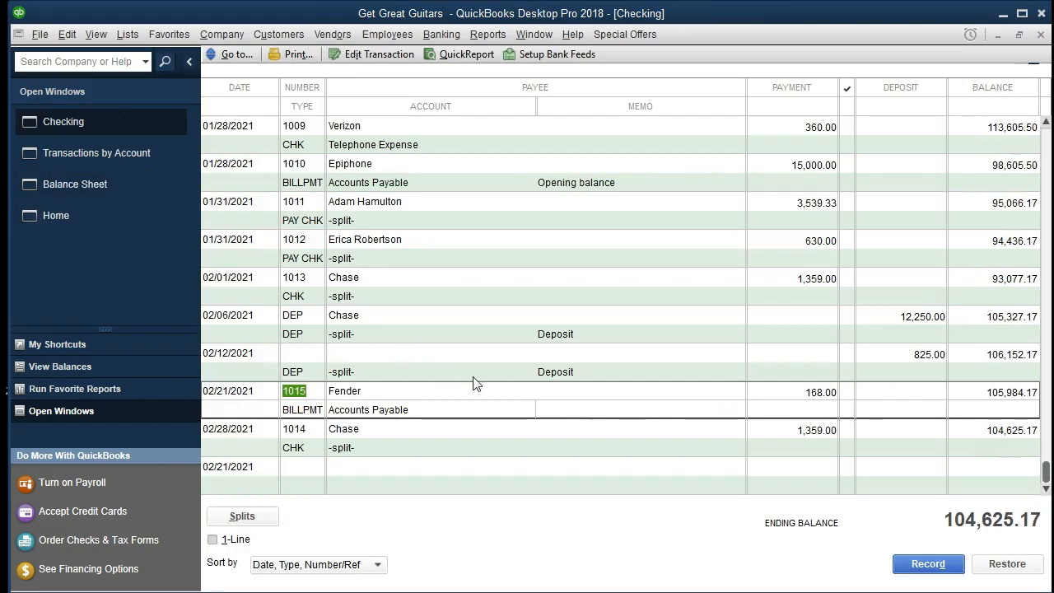